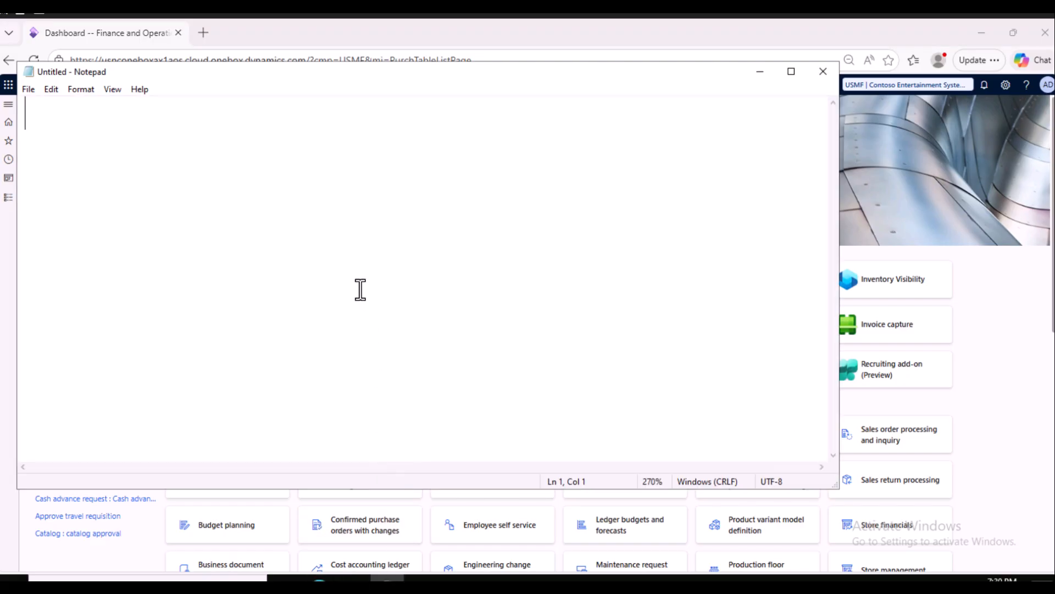
Write the note "Serial :- Laptop" in the blank text document.
text(Serial )
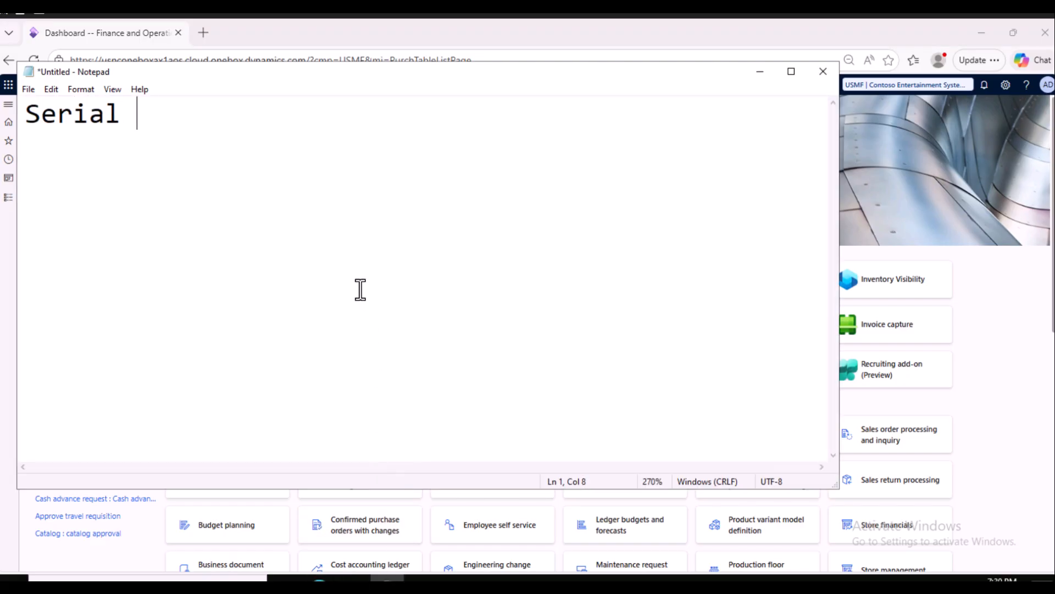
text(:- Laptop)
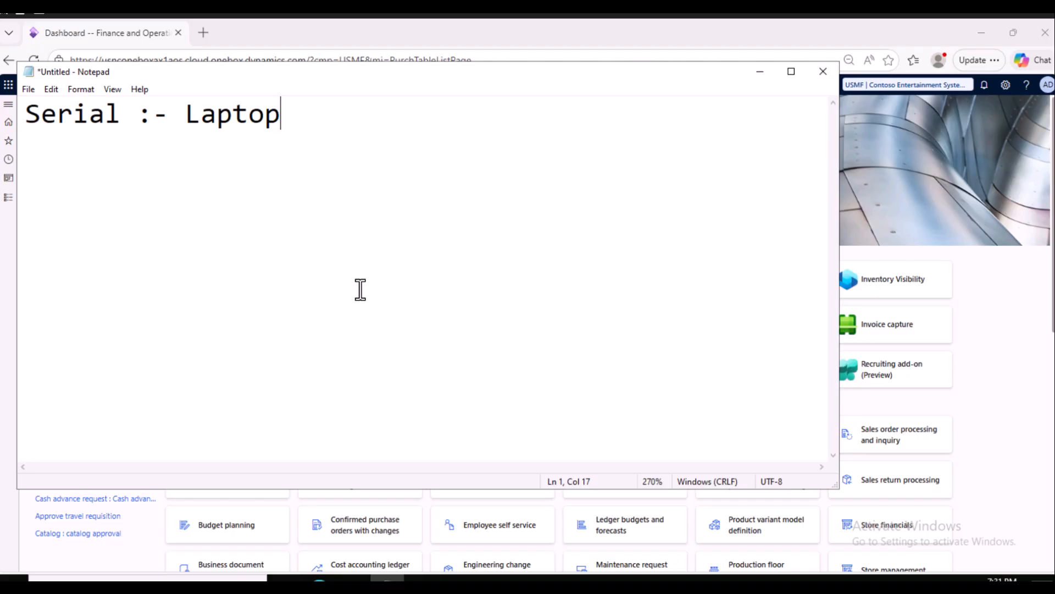
Switch to Finance and Operations in the browser and open Released products in the Product information management module.
click(984, 407)
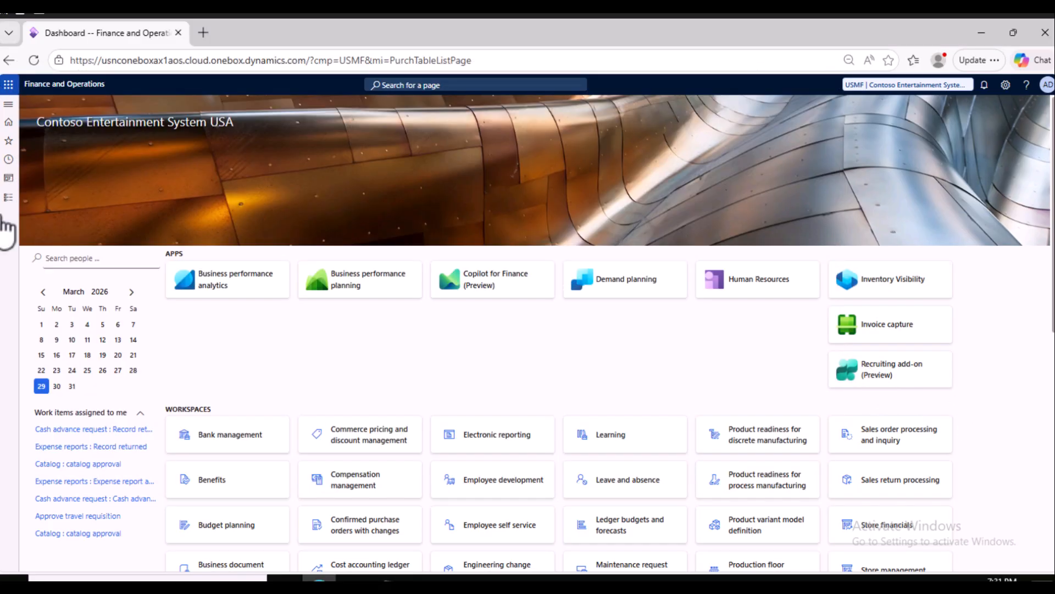
click(12, 212)
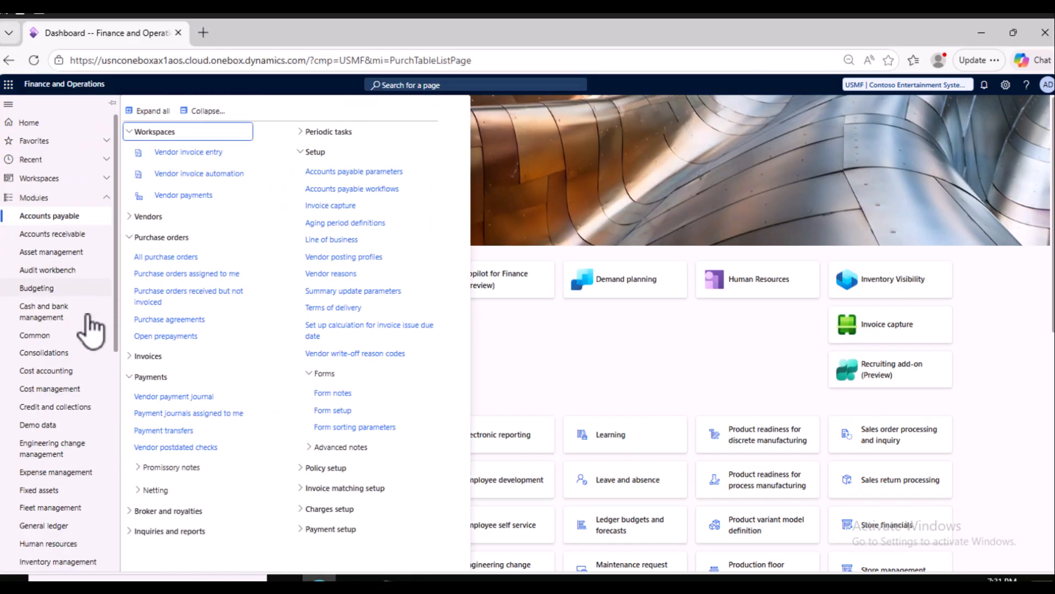
scroll(84, 431, down, 5)
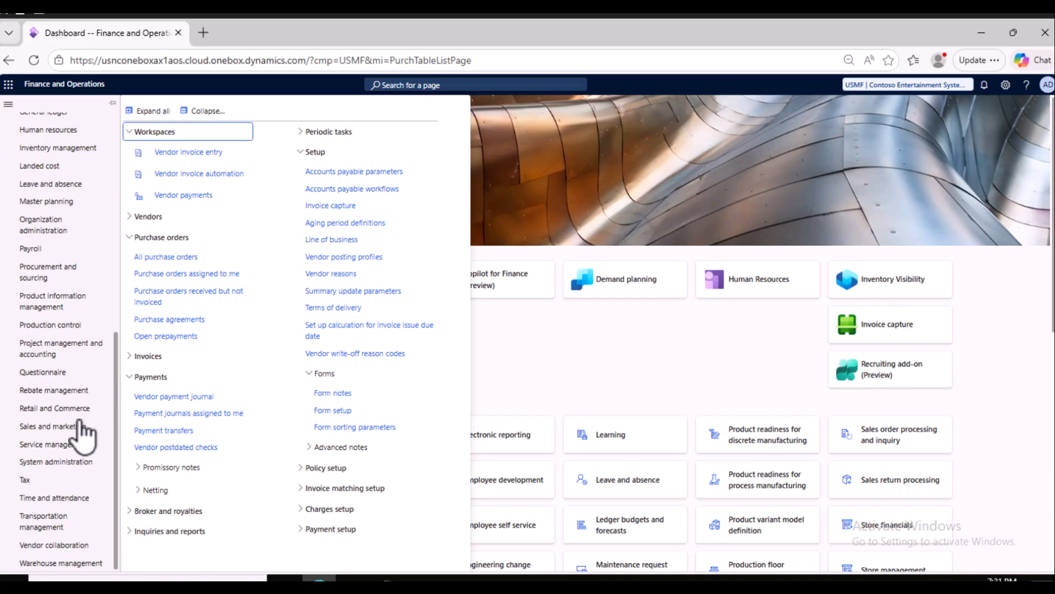
click(49, 309)
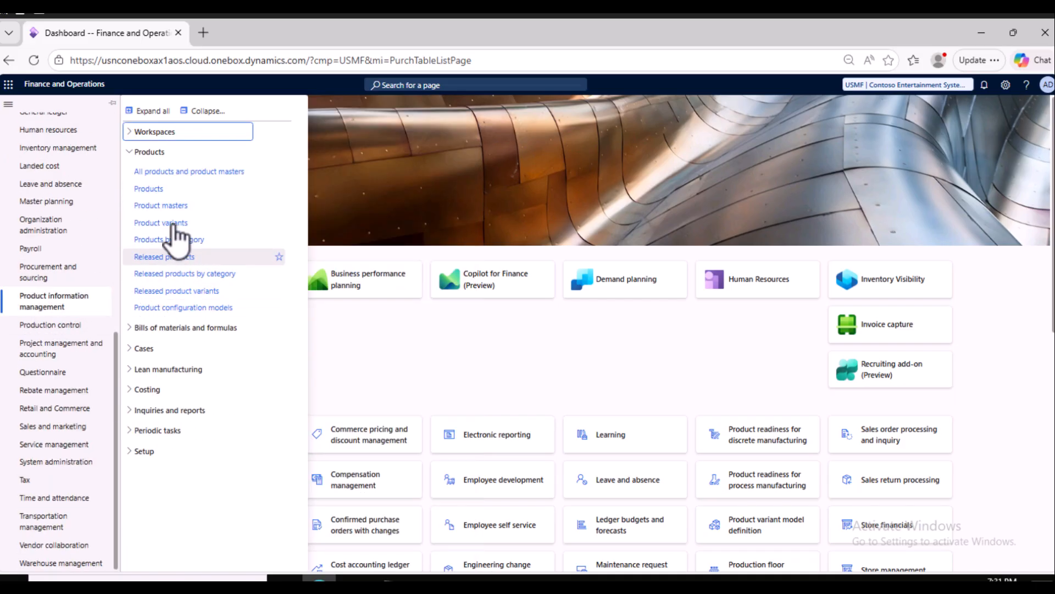
click(167, 258)
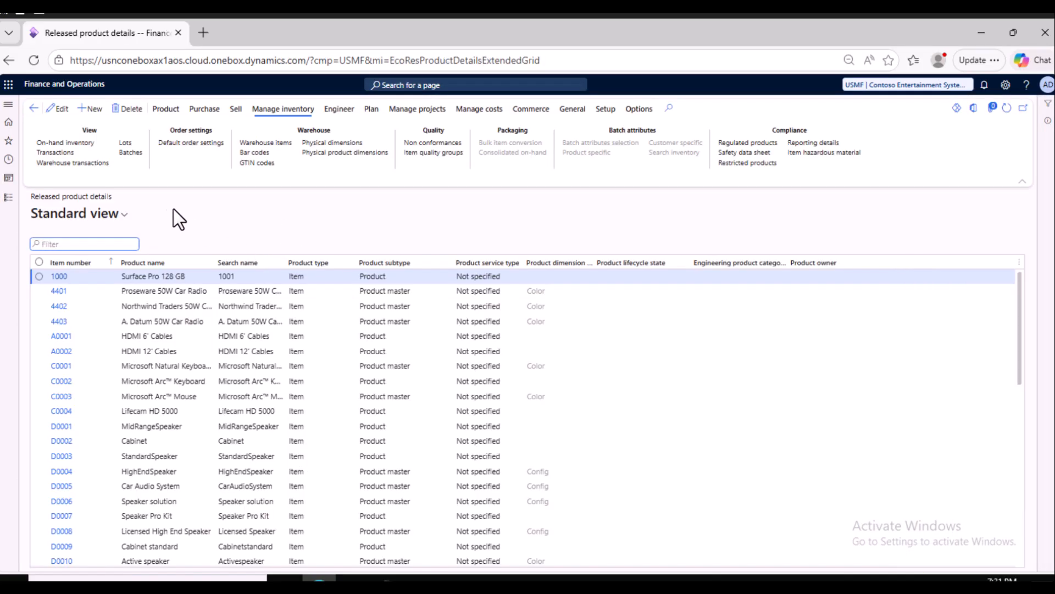
Start a new released product and enter My Laptop as its product number.
click(93, 108)
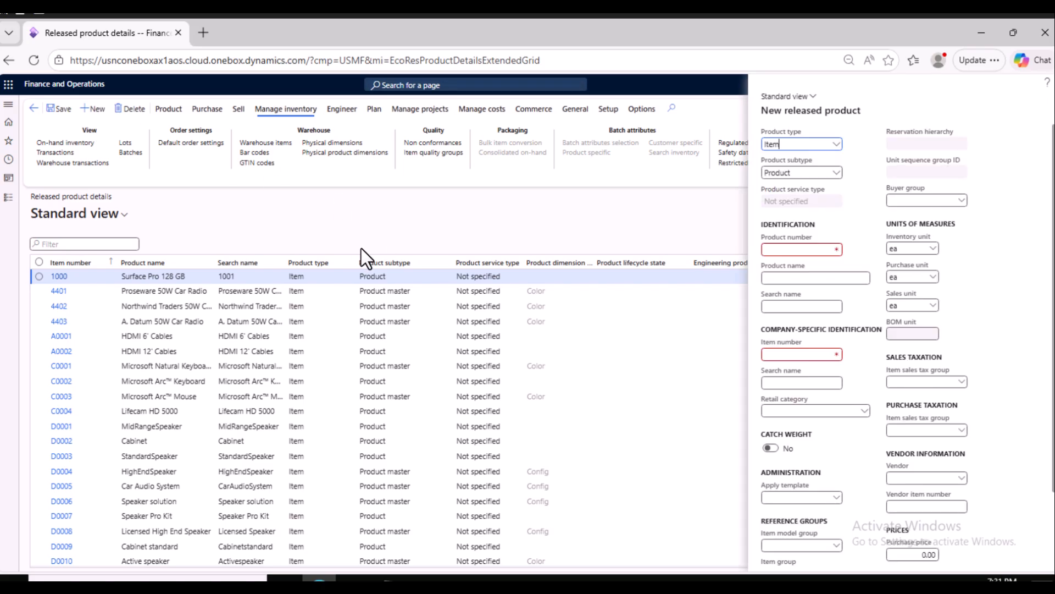
click(802, 247)
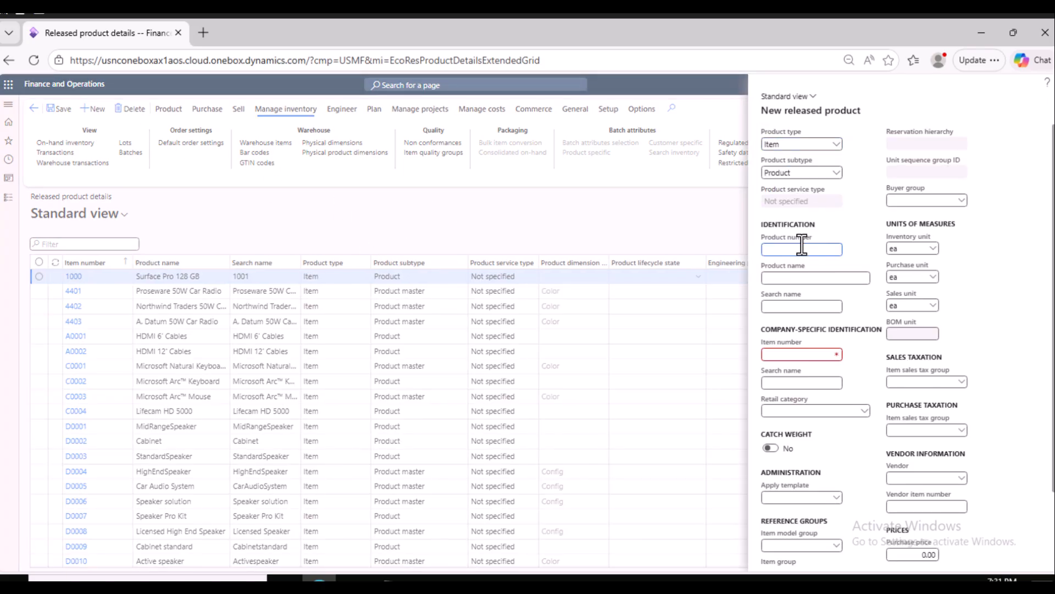
text(My Laptop)
click(852, 458)
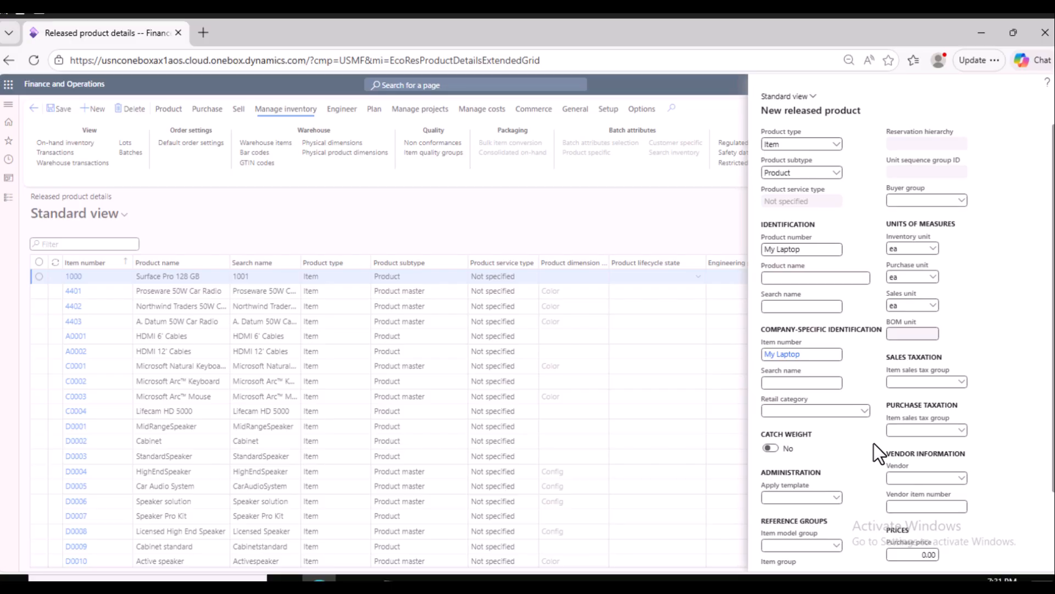
Set the new product's item model group to FIFO and its item group to TV&Video.
scroll(806, 444, down, 3)
click(833, 456)
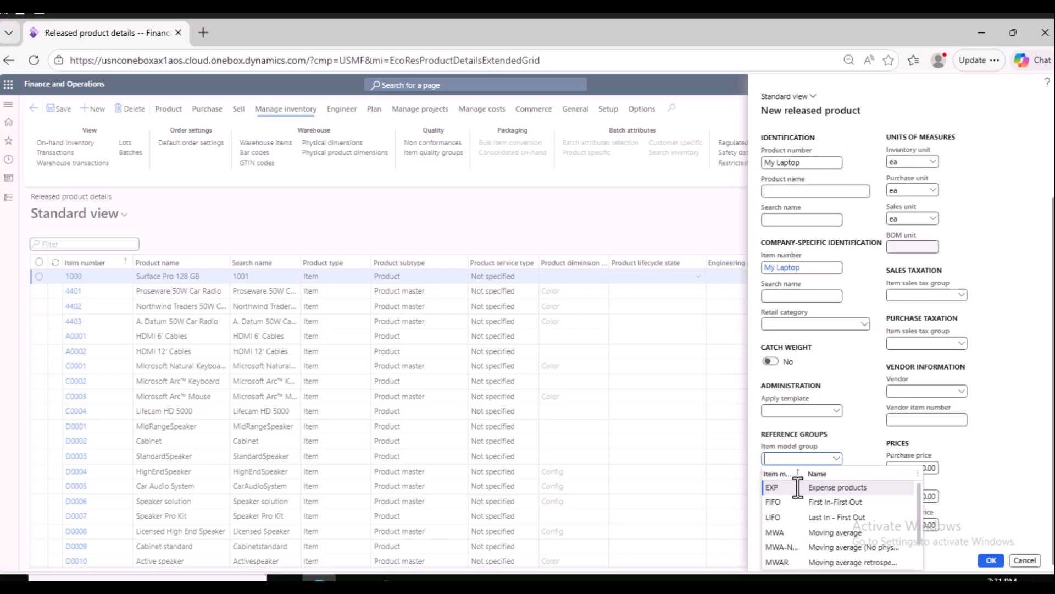
click(792, 501)
click(841, 487)
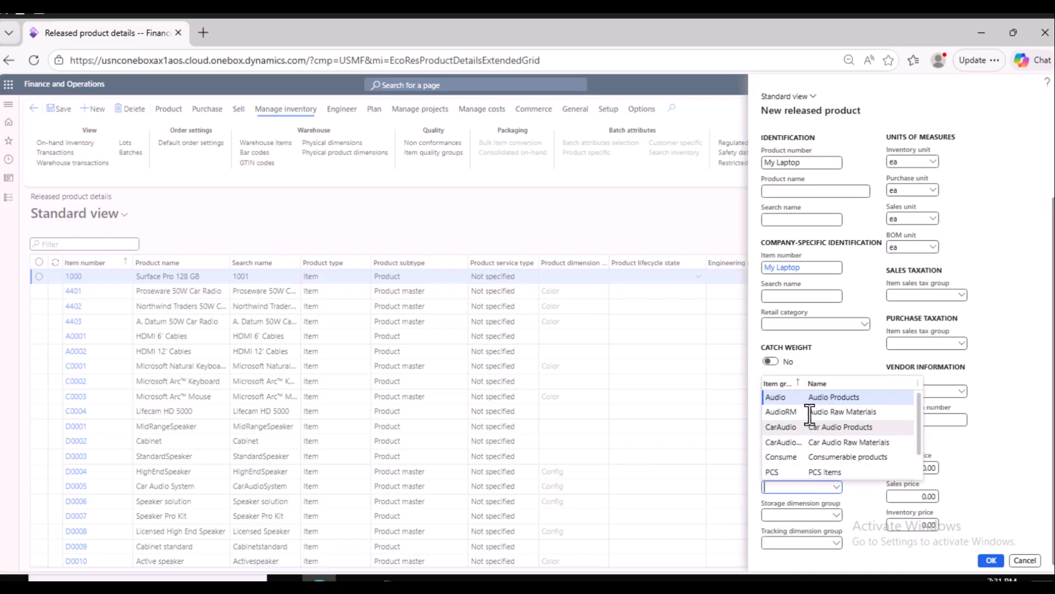
scroll(799, 468, down, 1)
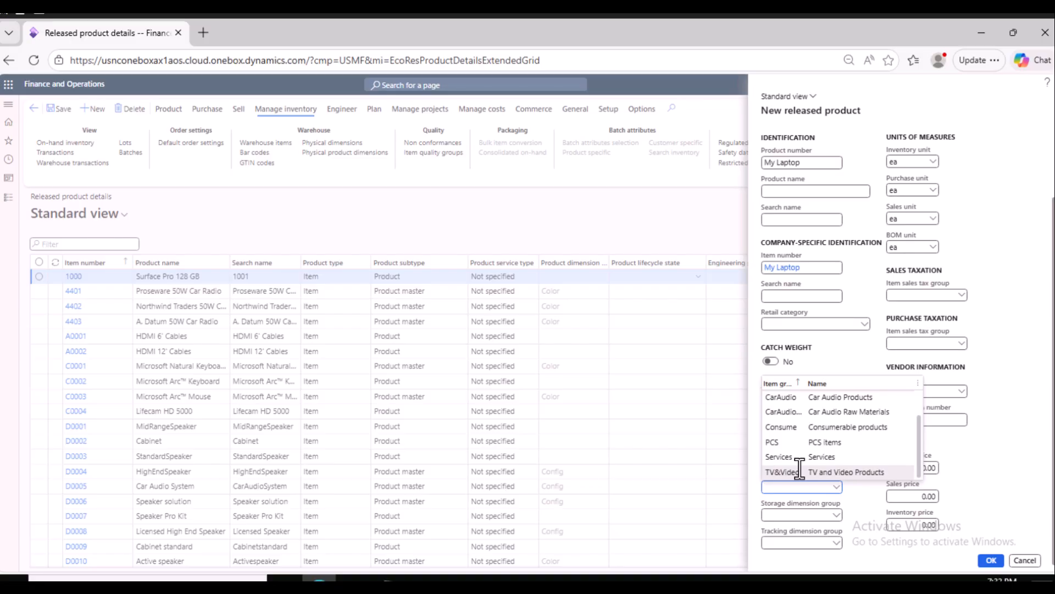
scroll(800, 467, up, 1)
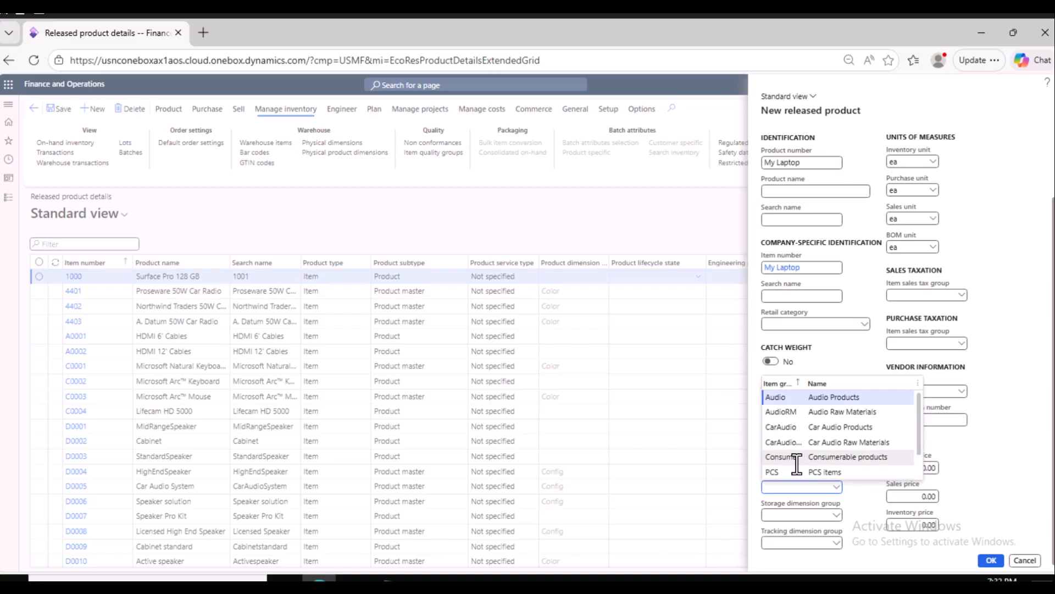
scroll(797, 464, down, 1)
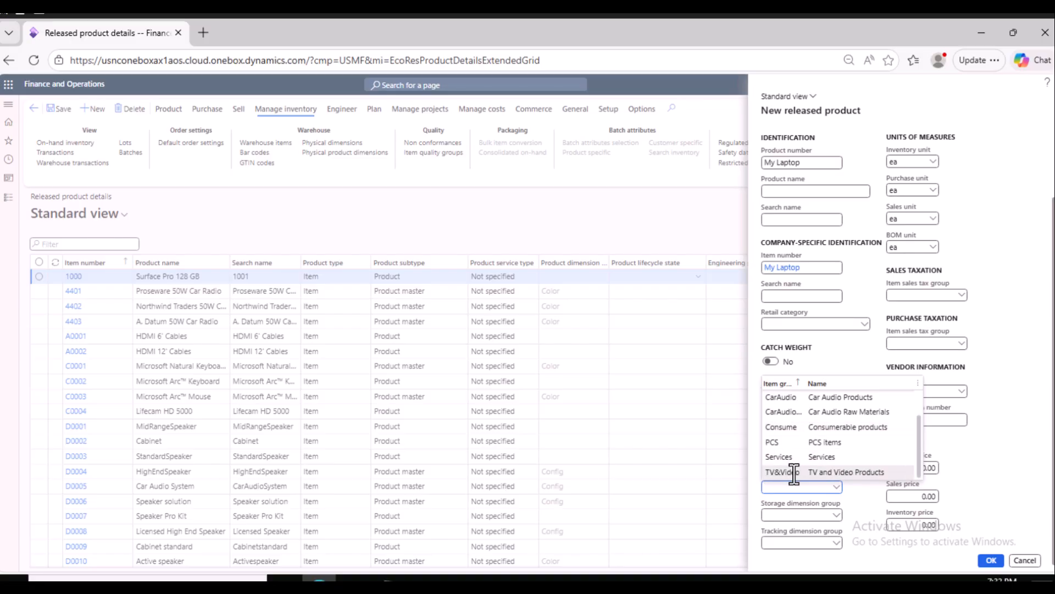
click(798, 472)
Set the new product's storage dimension group to SiteWH.
click(794, 514)
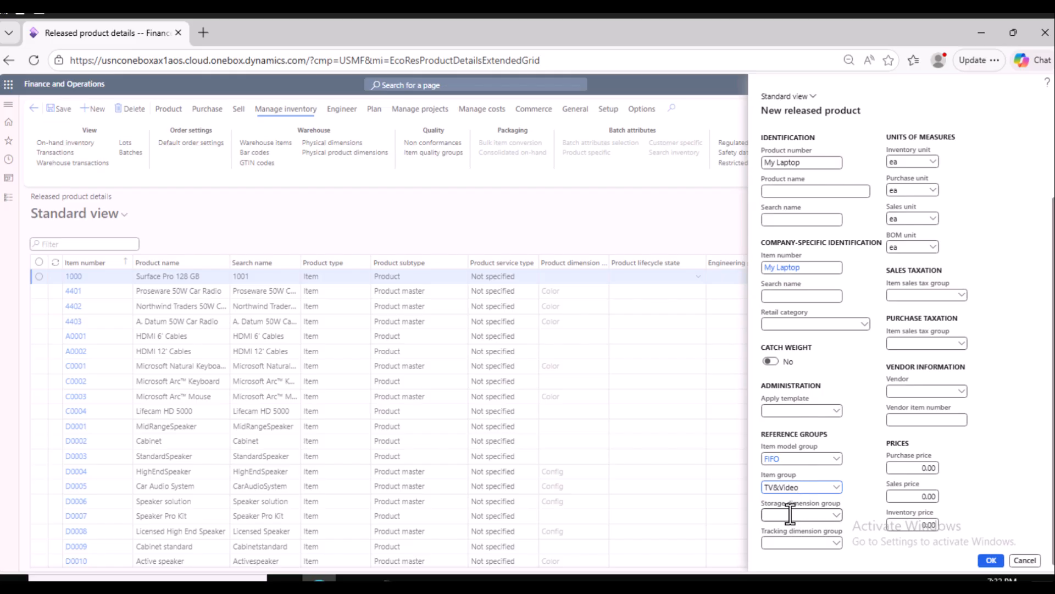
click(836, 515)
click(825, 439)
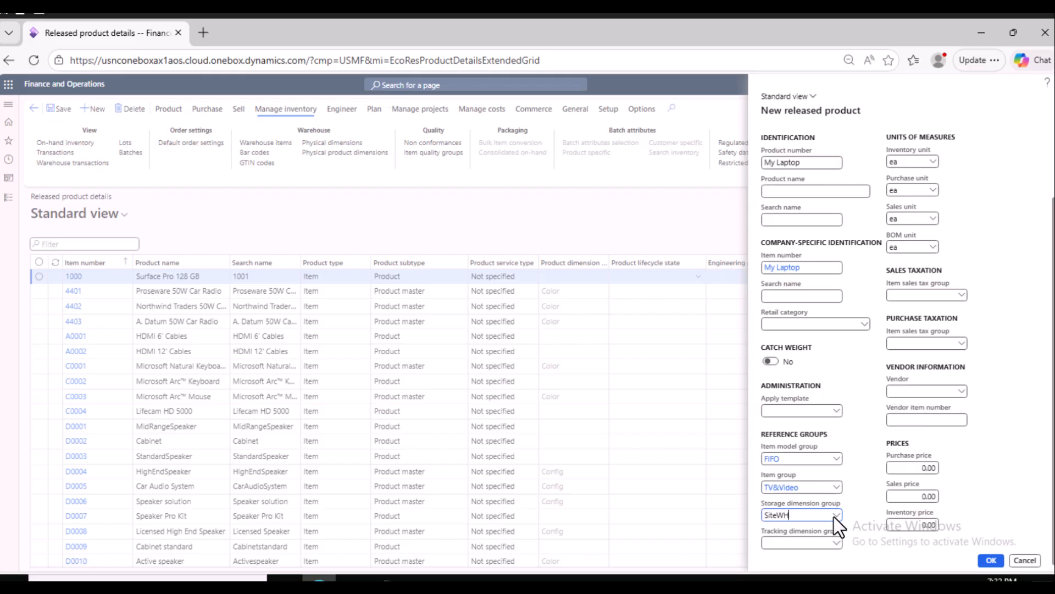
Open the tracking dimension groups from the product's field and save a new group SerialLap described as "Serial number of laptops".
right_click(837, 545)
click(857, 539)
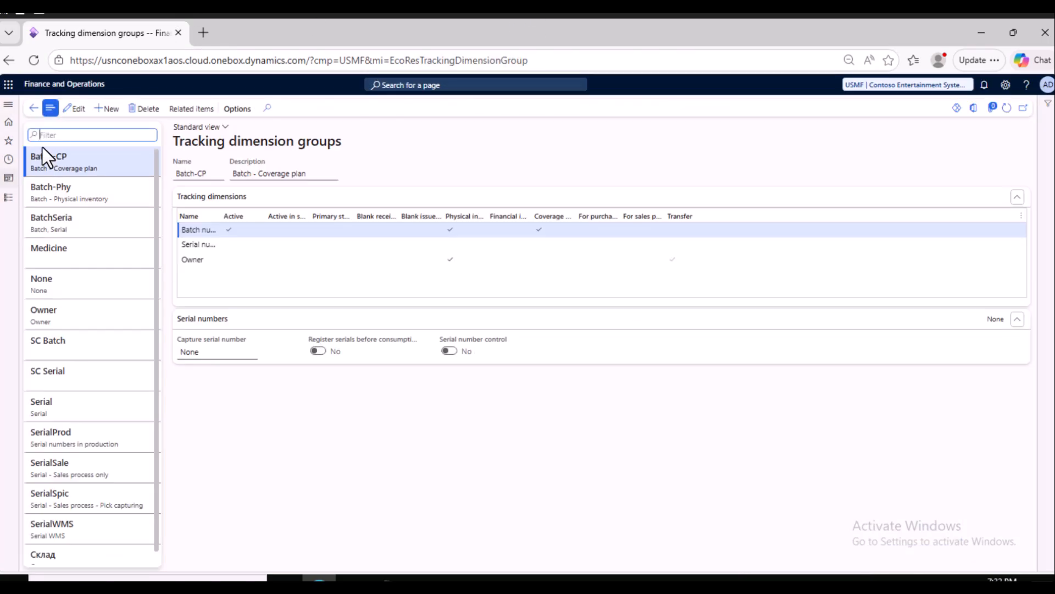
click(108, 109)
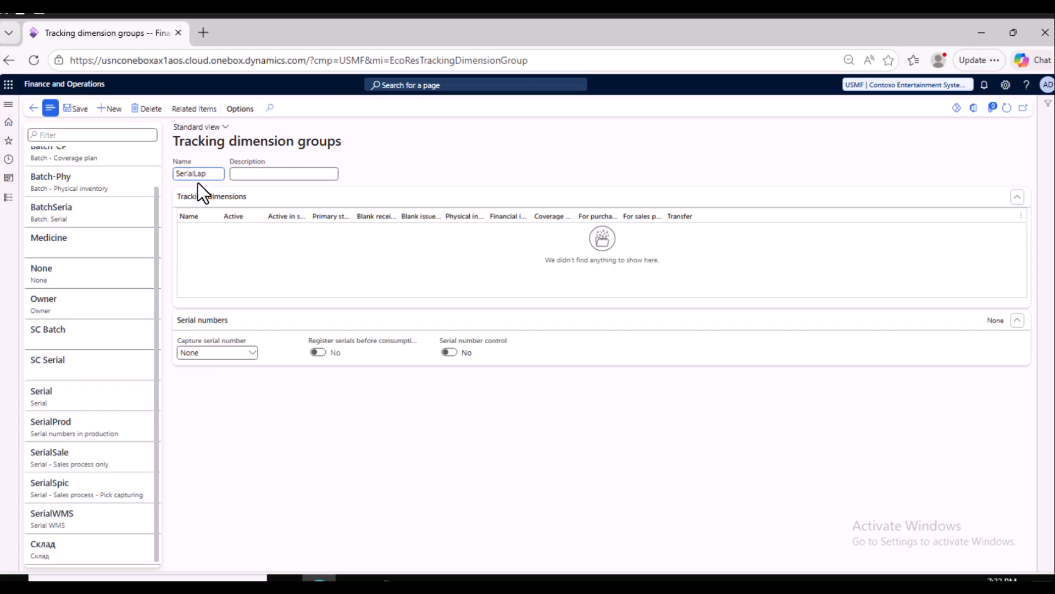
text(t)
key(BackSpace)
click(270, 174)
text(Serial number of laptops)
click(81, 109)
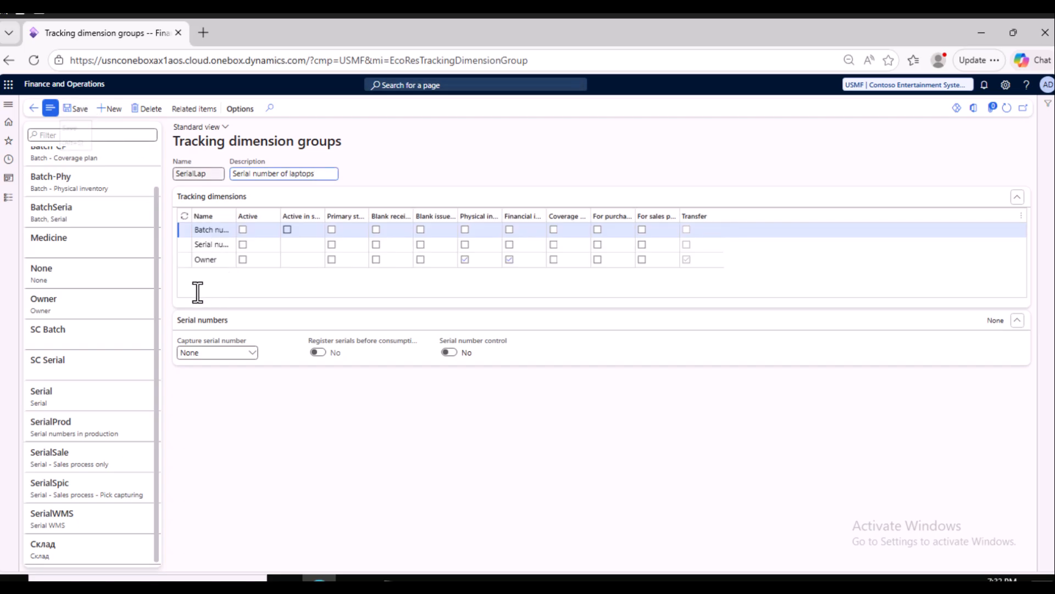
Activate the serial number dimension for SerialLap, enable serial number control, and save the group.
click(243, 244)
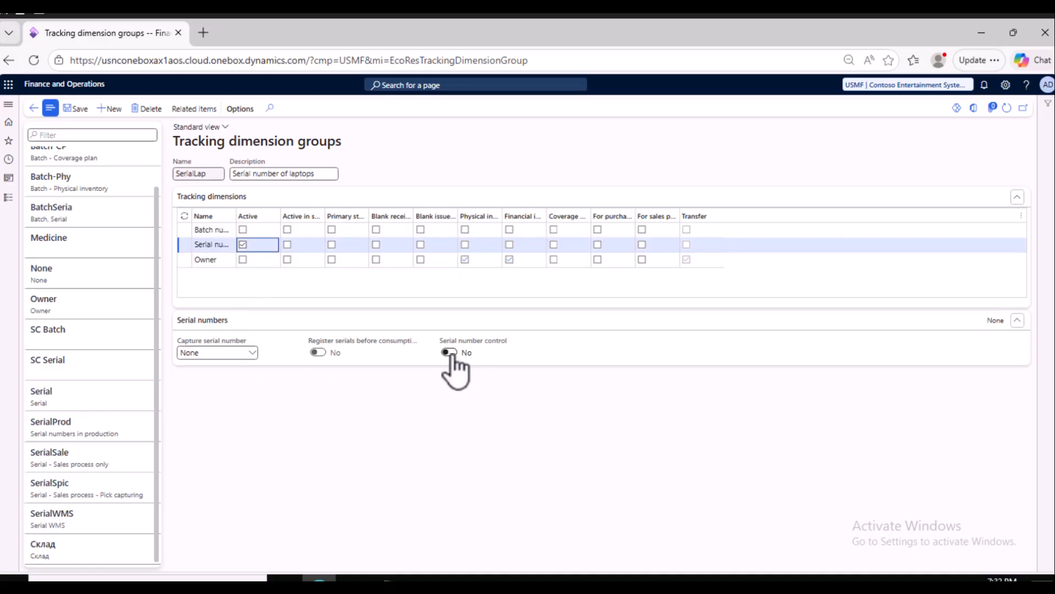
mouse_move(452, 342)
click(450, 352)
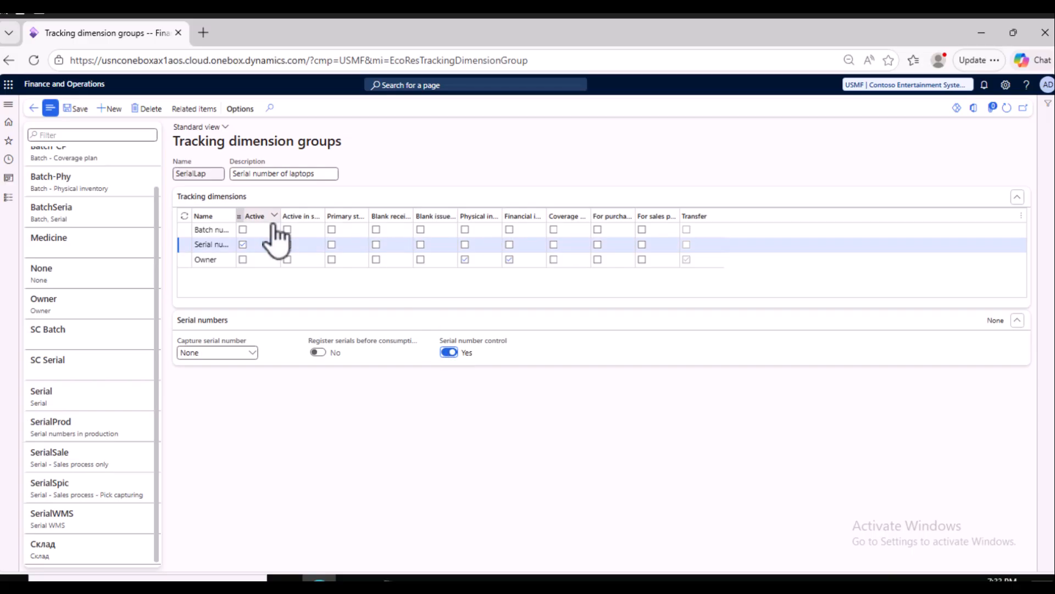
click(77, 110)
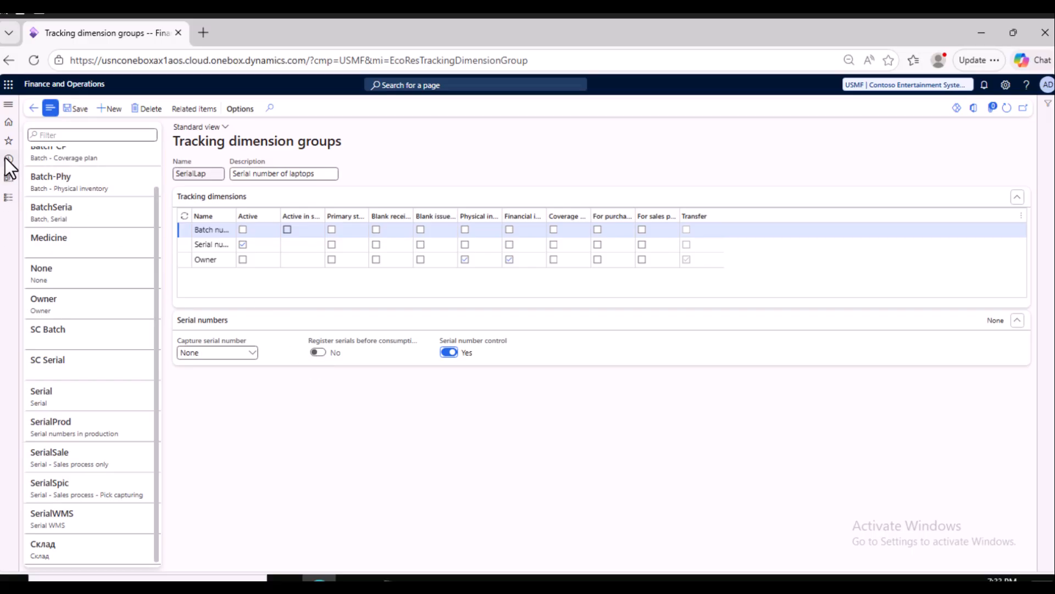
Return to the new released product, assign the tracking dimension group SerialLap, and create the product.
click(34, 107)
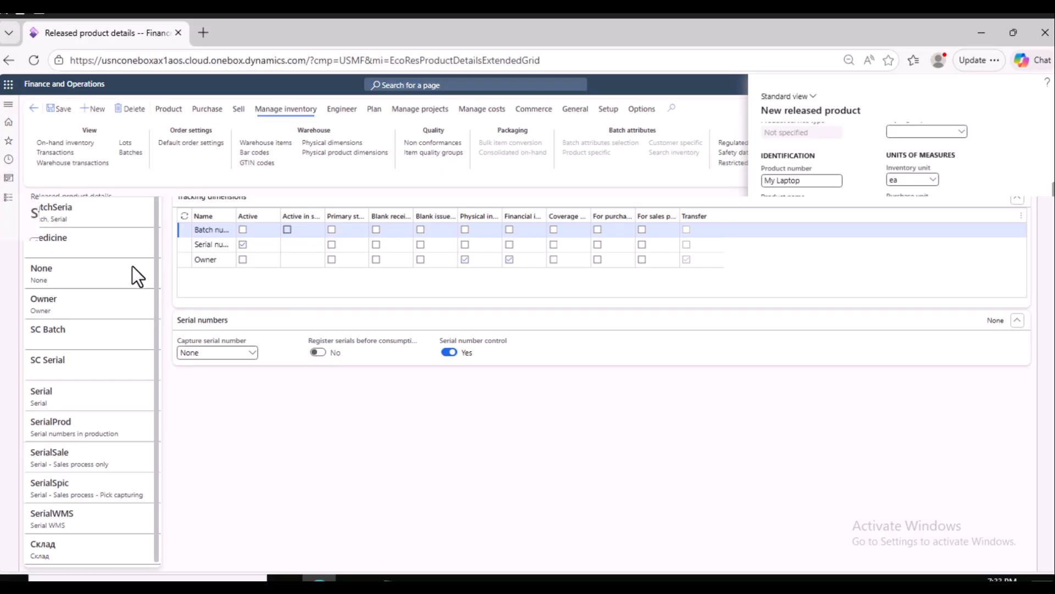
click(794, 556)
text(ser)
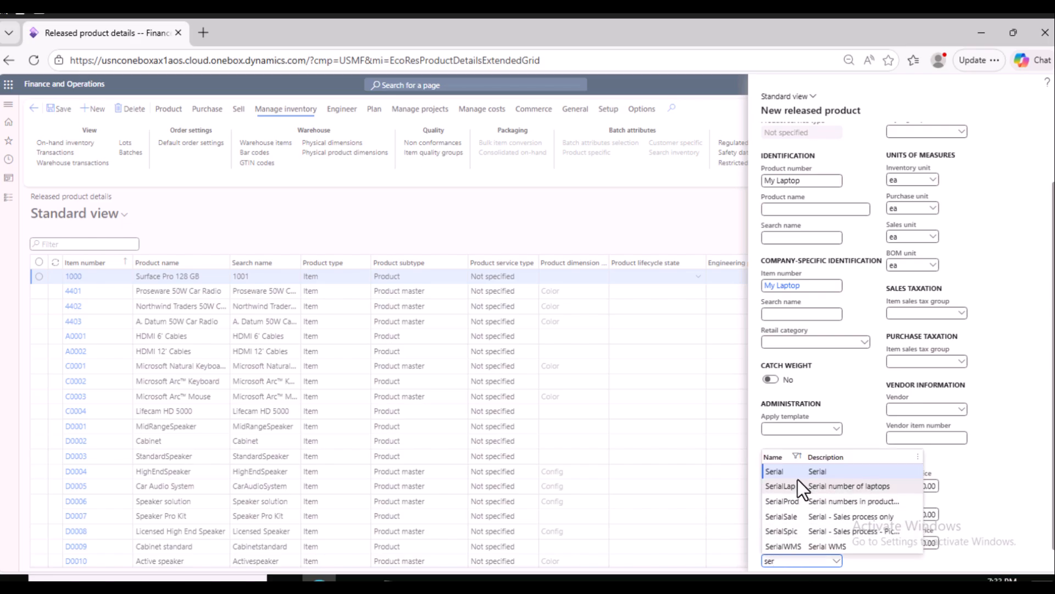
click(793, 486)
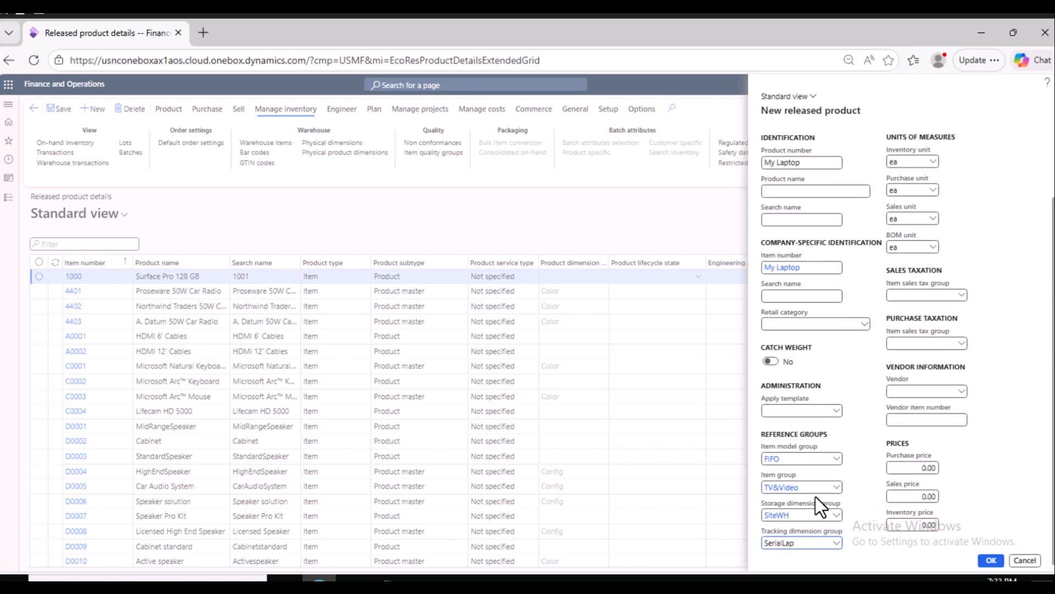
click(991, 561)
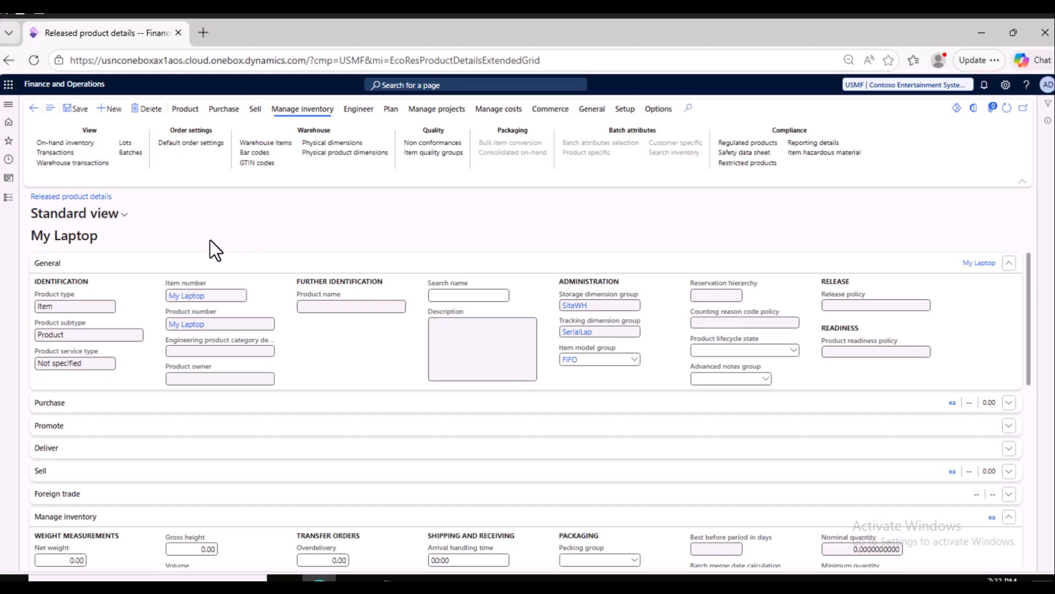
Look through the My Laptop product details and open the list of all purchase orders.
scroll(258, 379, down, 5)
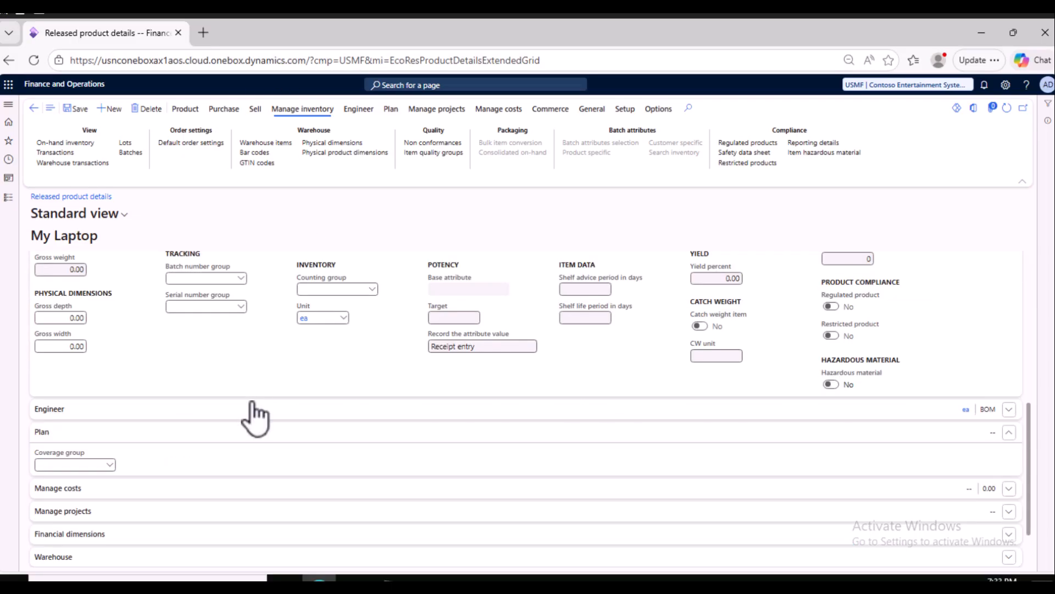
scroll(255, 418, up, 5)
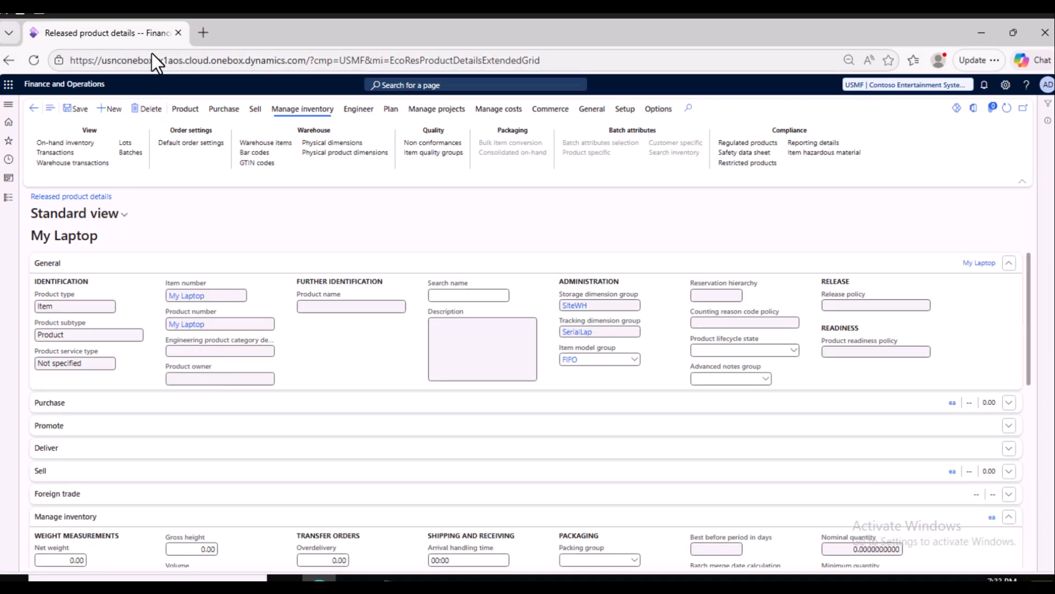
click(6, 161)
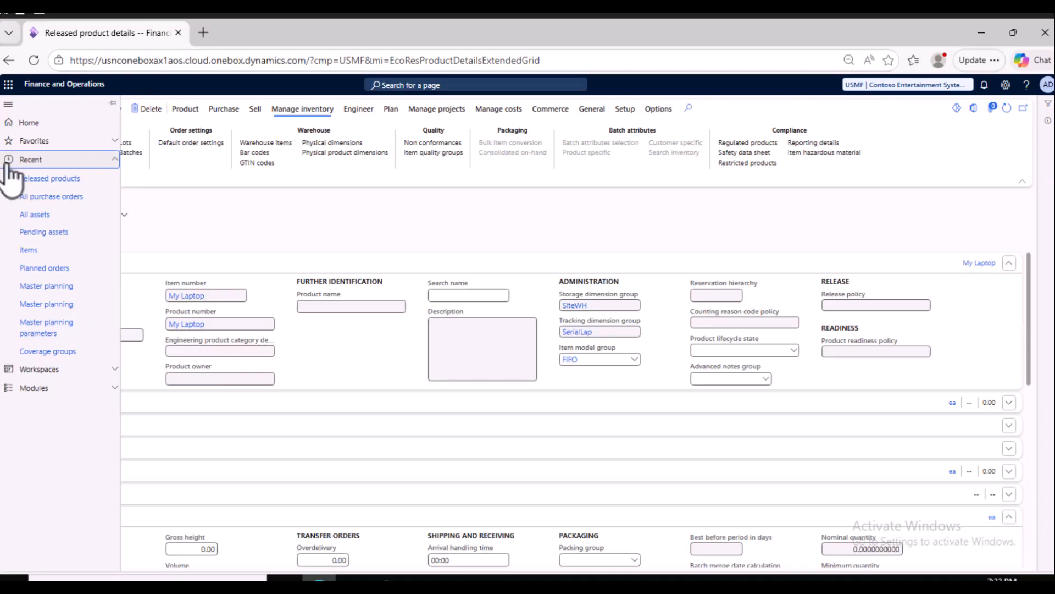
click(72, 198)
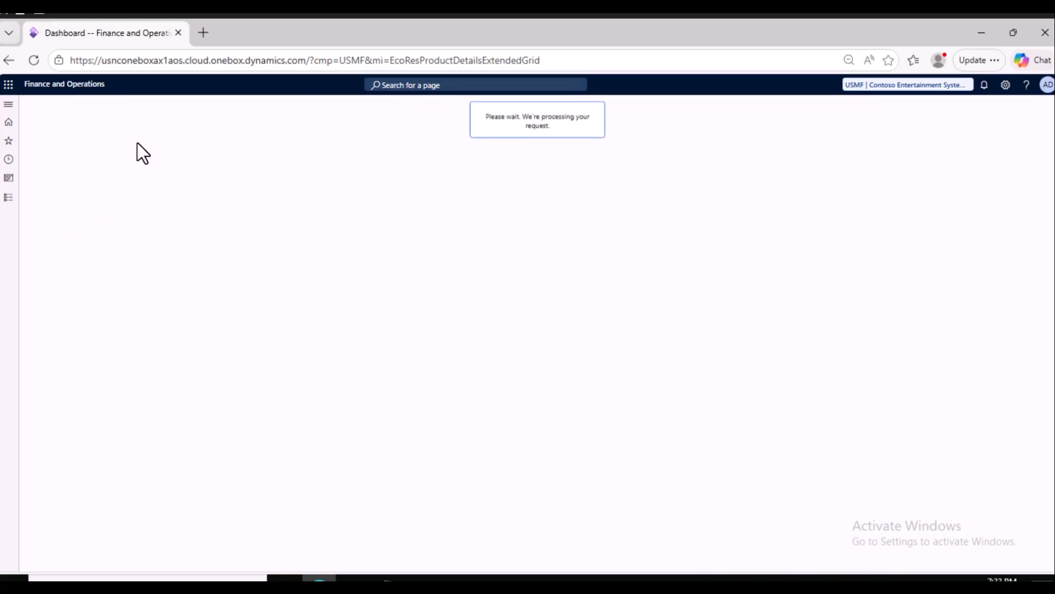
Start a new purchase order and select the vendor account of Lande Packaging Supplies.
click(90, 109)
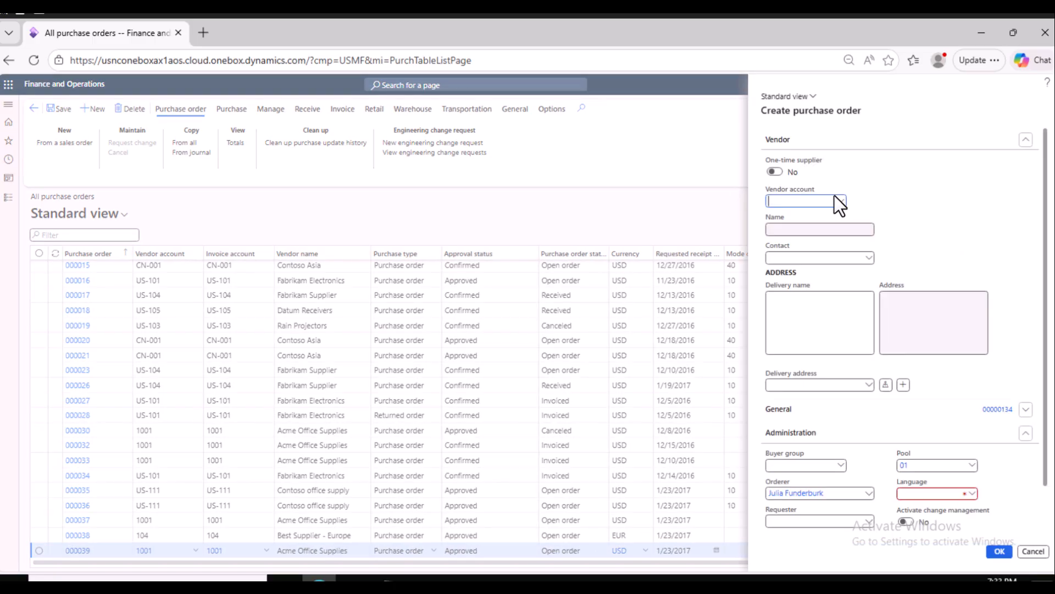
click(841, 201)
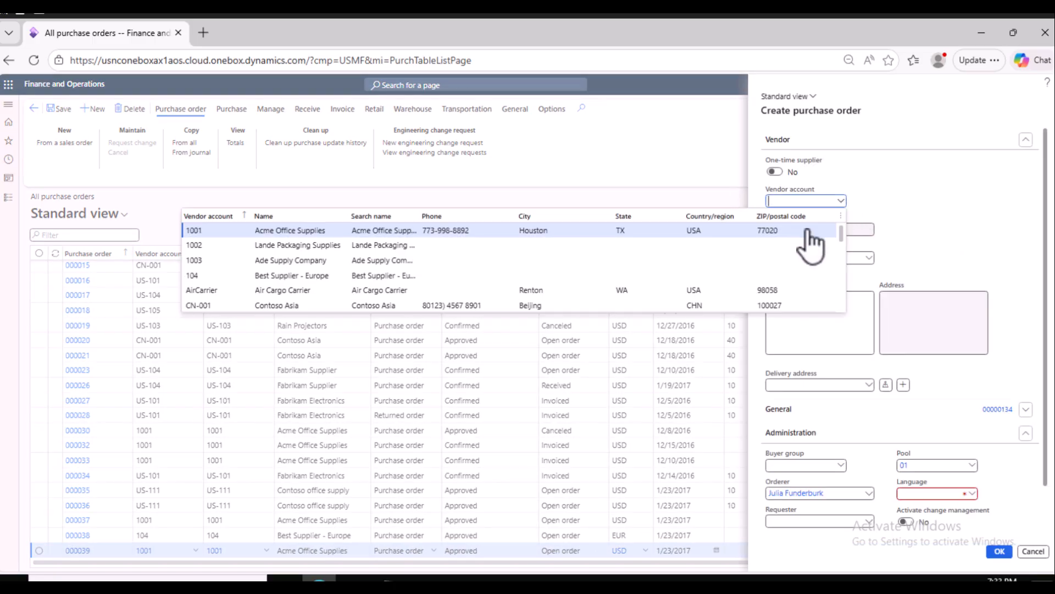
click(675, 246)
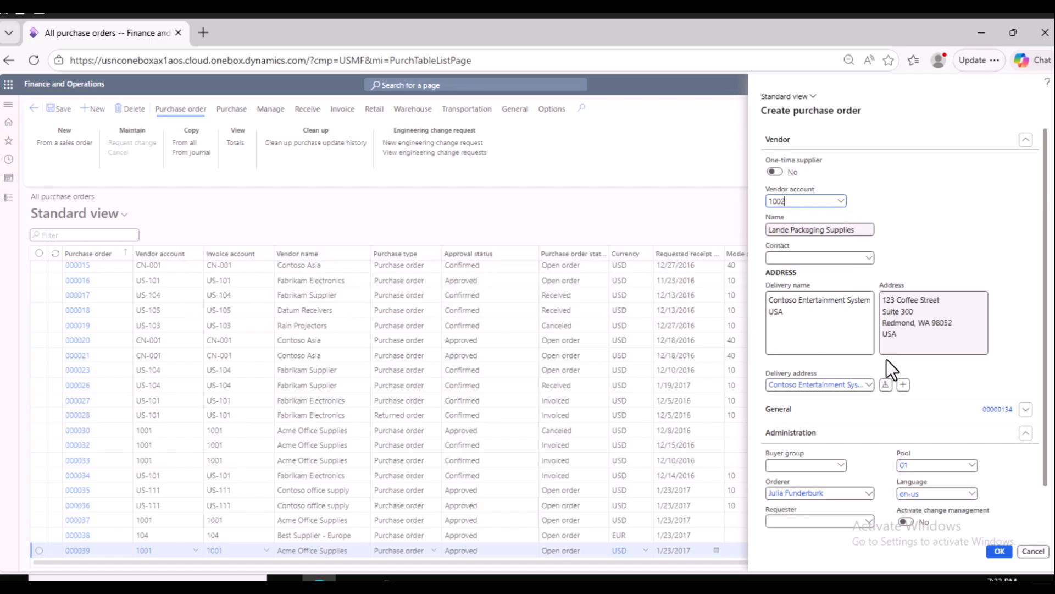
double_click(987, 409)
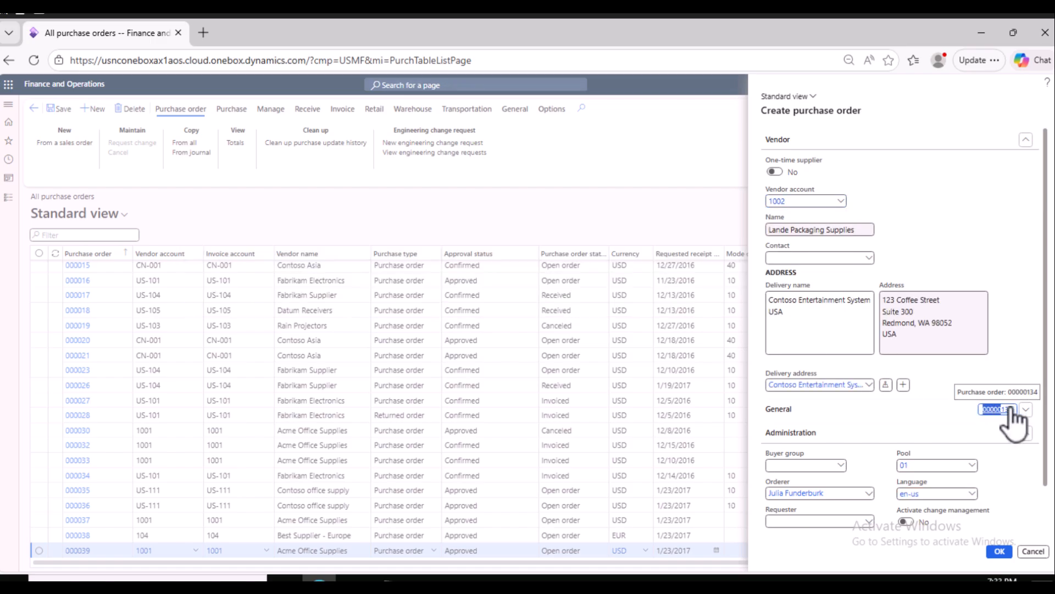
right_click(995, 411)
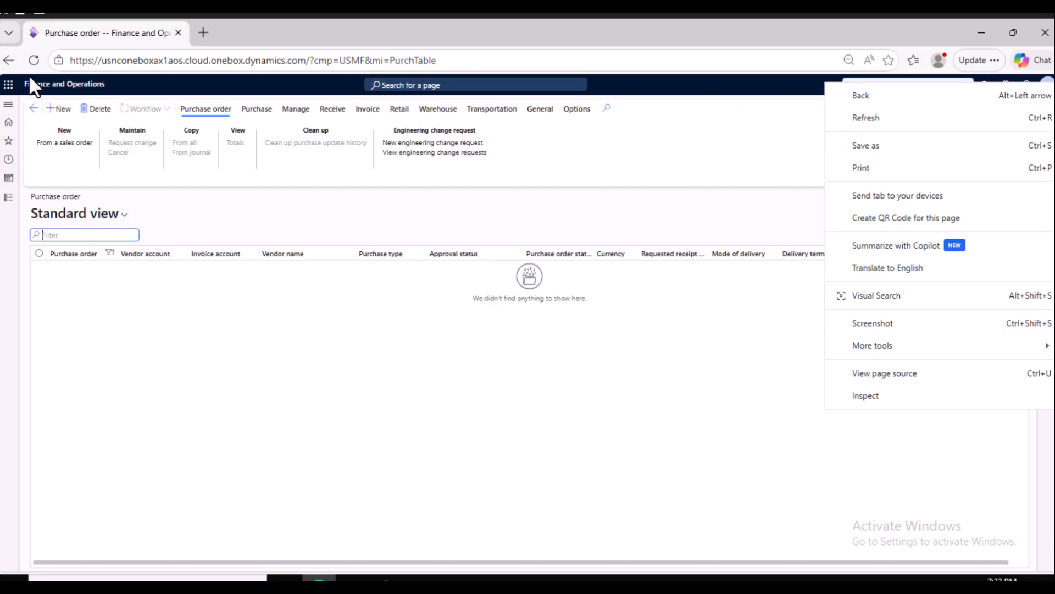
click(34, 111)
click(34, 109)
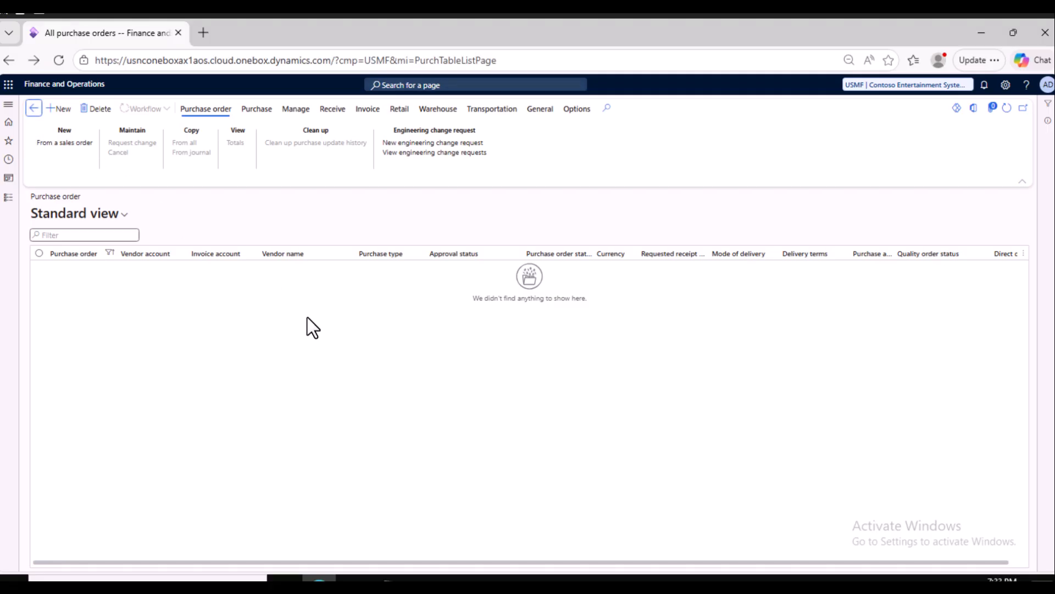
Create the purchase order and copy its order number into Notepad, leaving a blank line below "Serial :- Laptop".
scroll(1040, 489, down, 5)
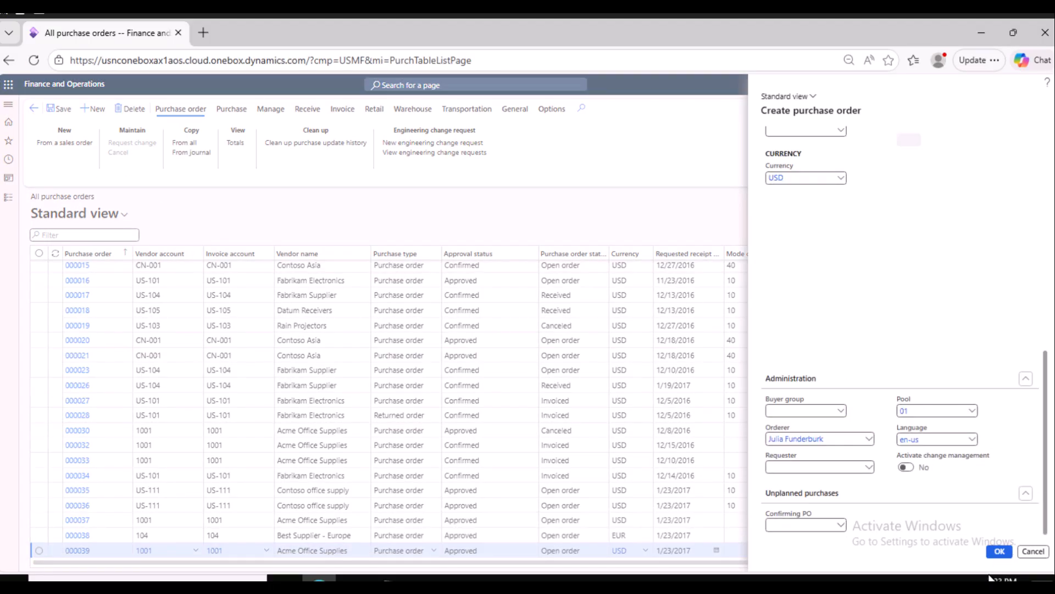
click(998, 551)
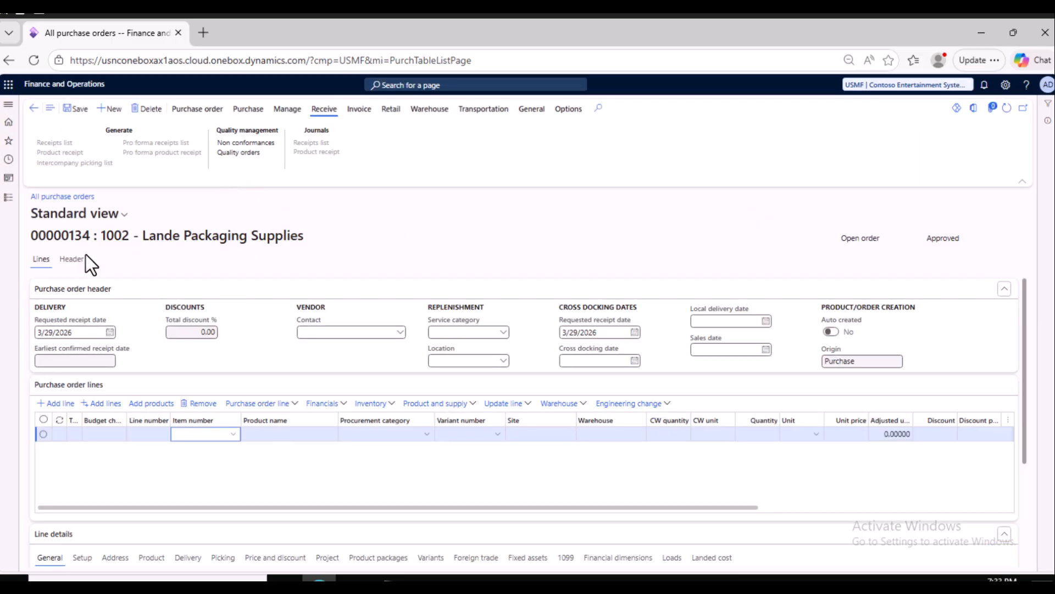
drag(90, 239, 36, 236)
key(ctrl+c)
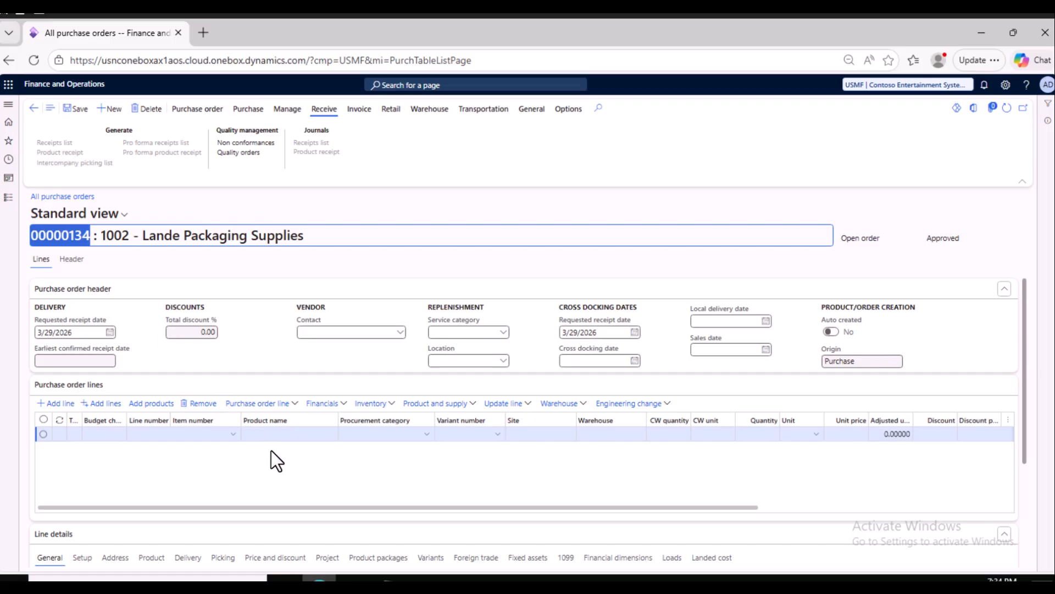
click(387, 579)
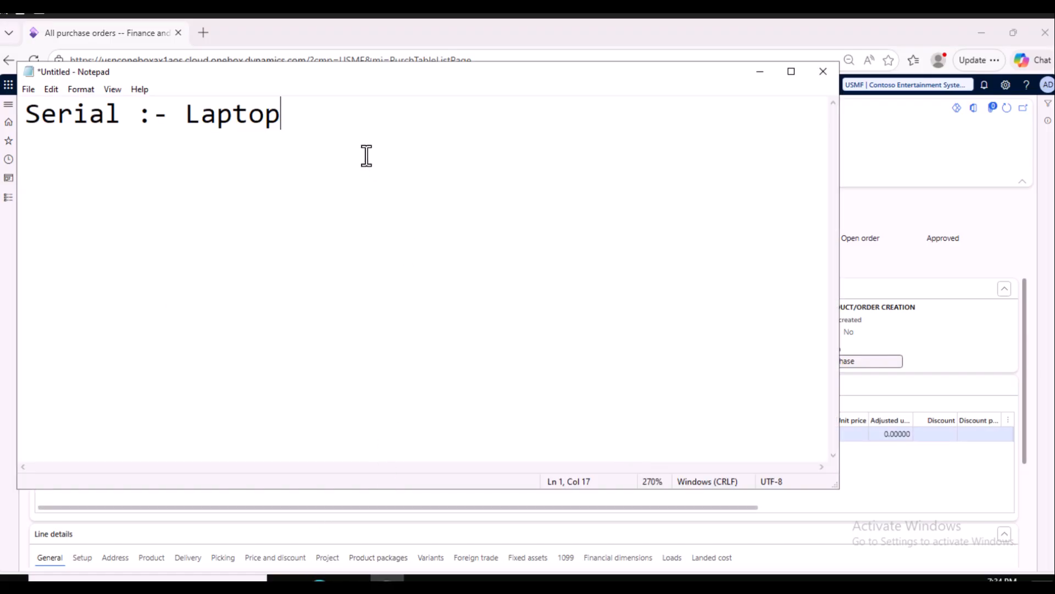
key(Return)
key(Return)
key(ctrl+v)
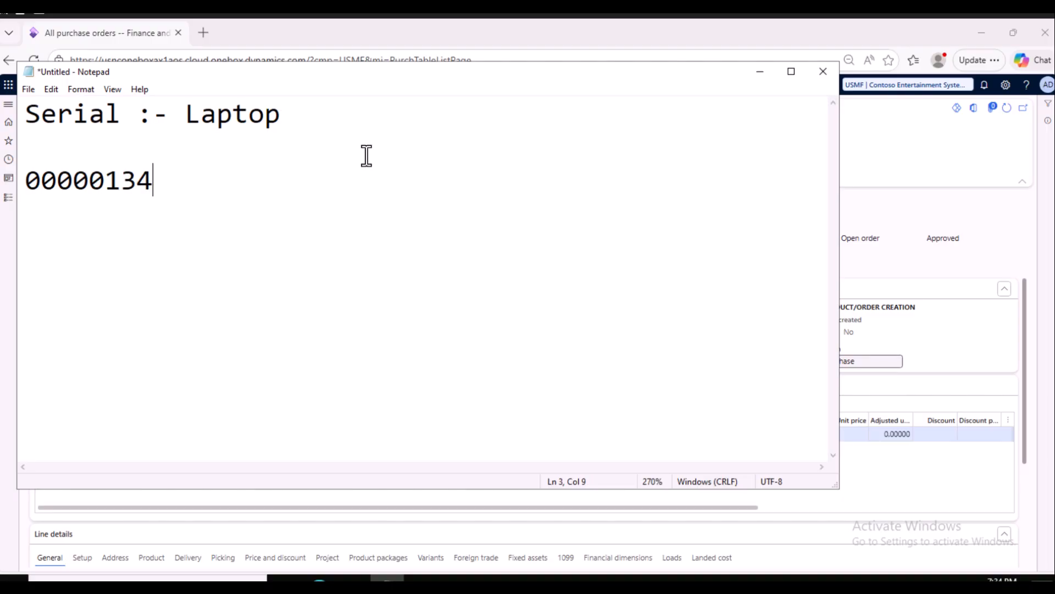
Return to the purchase order, enter a line for item My Laptop with site 1, warehouse 11 and quantity 3, and save it.
click(925, 197)
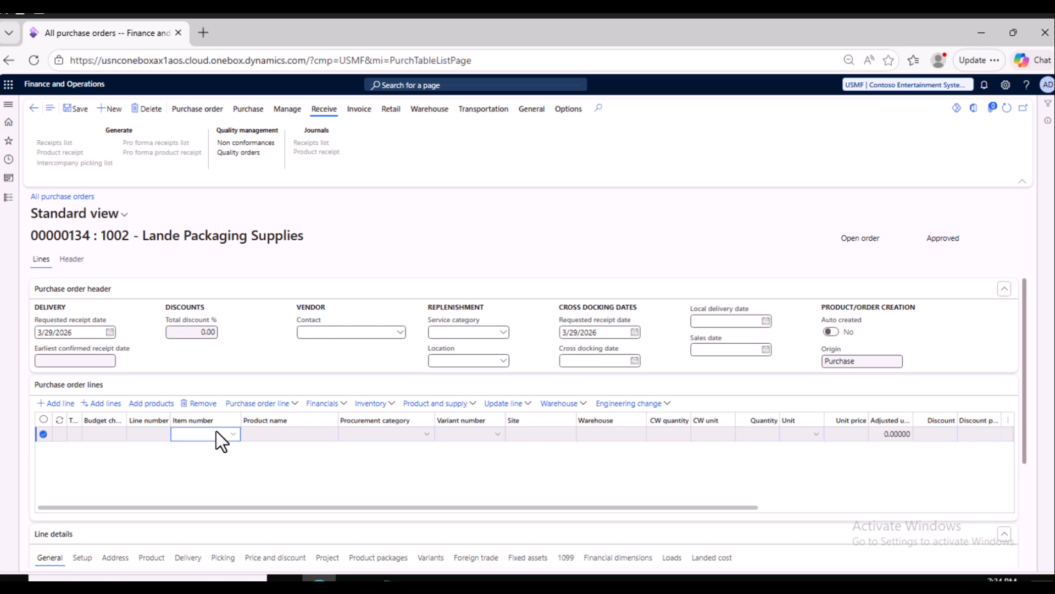
text(m)
key(BackSpace)
text(my la)
click(207, 463)
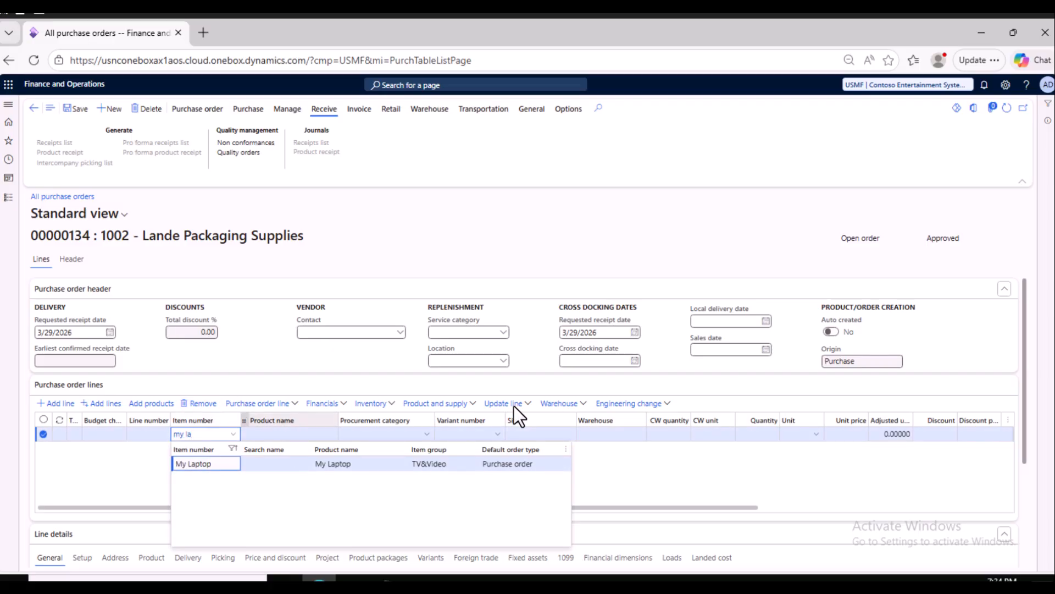
click(547, 434)
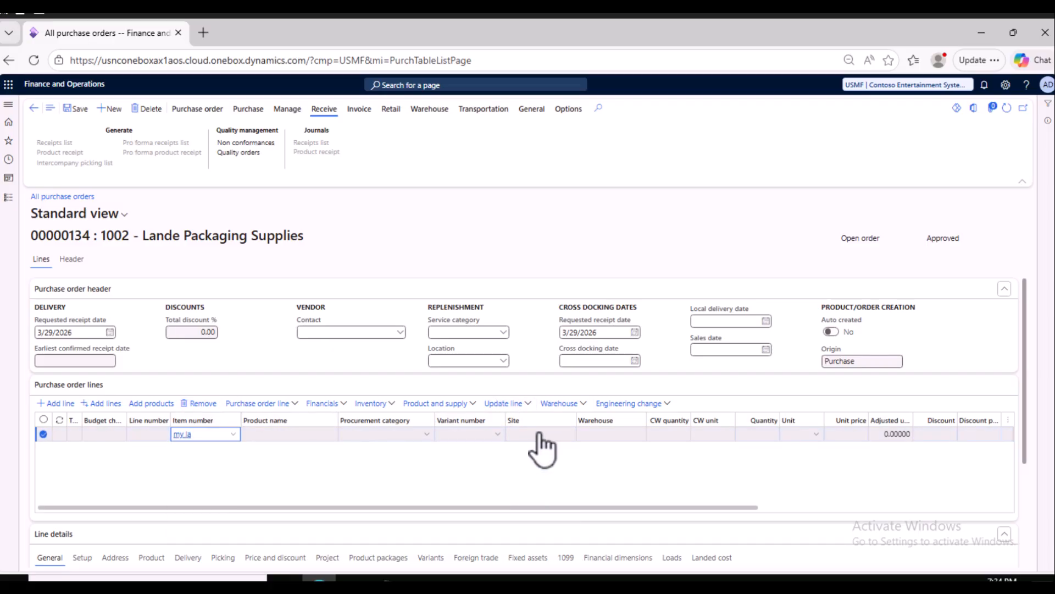
text(1)
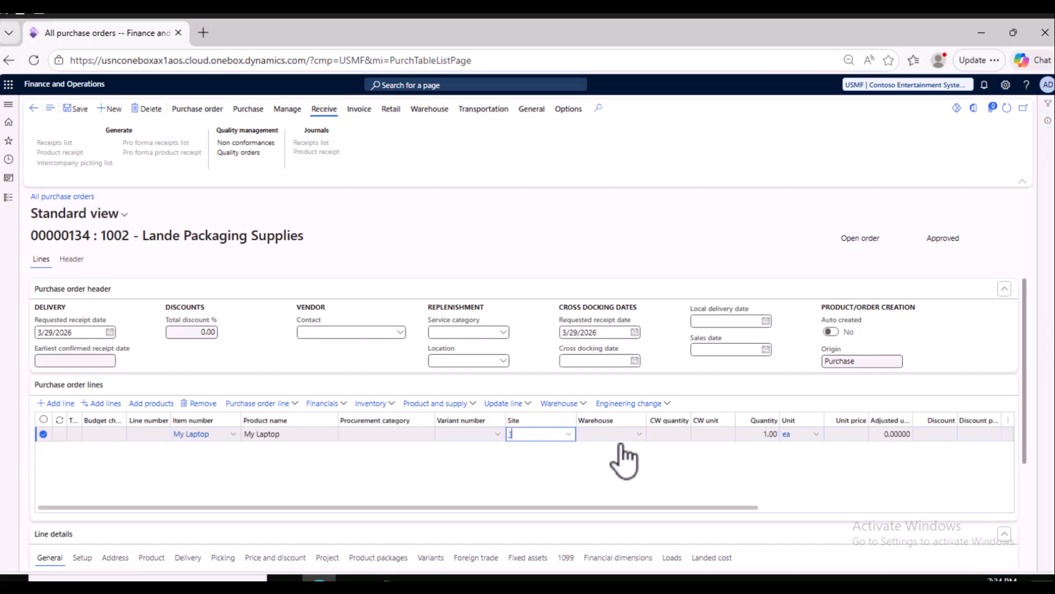
click(615, 435)
text(11)
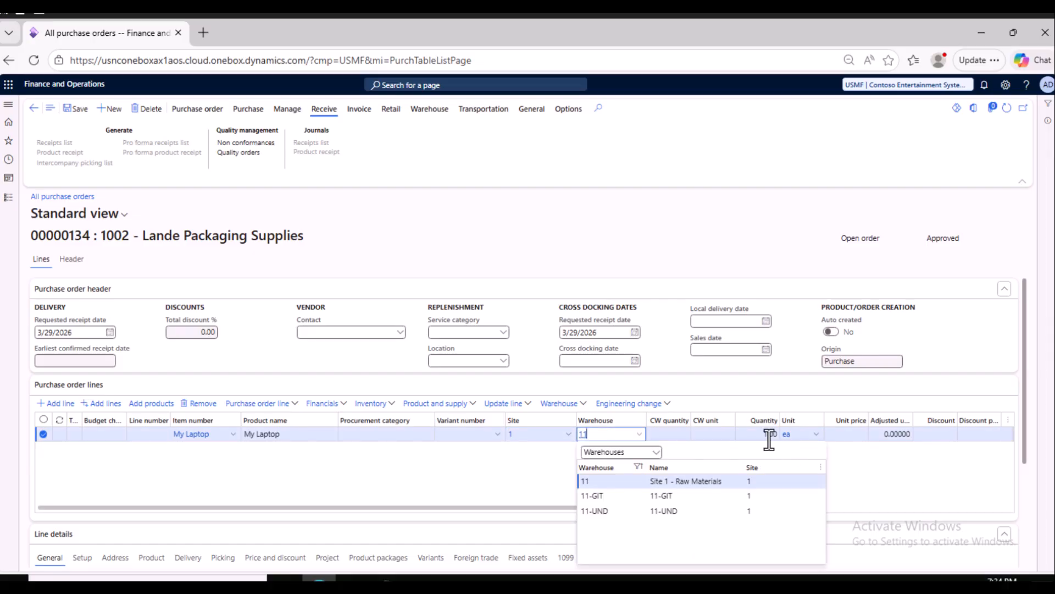
click(766, 435)
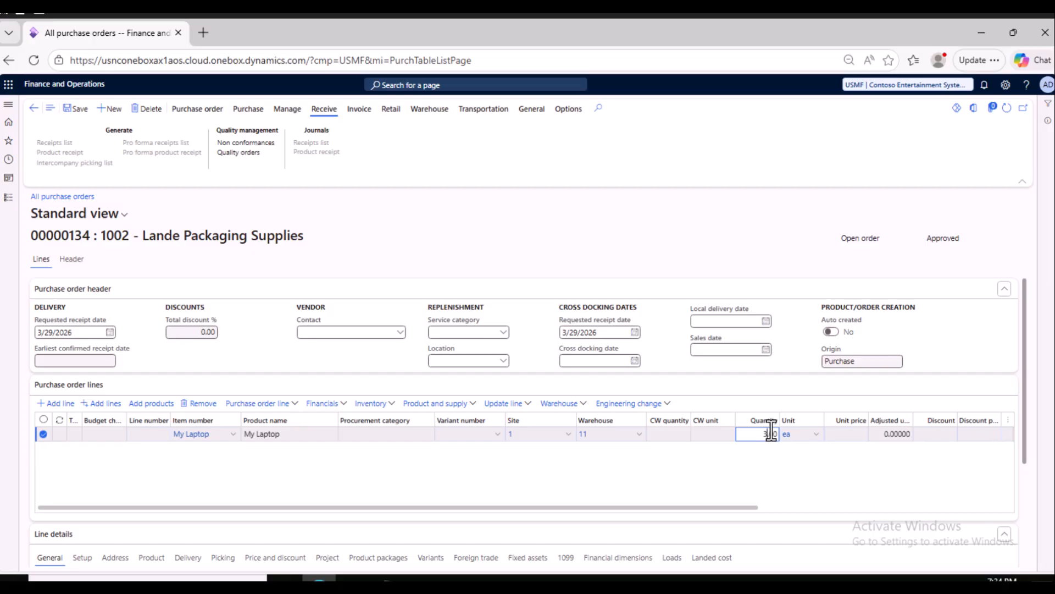
click(80, 109)
Open the registration for the My Laptop line, add a registration line, and try to confirm it without a serial number.
click(503, 403)
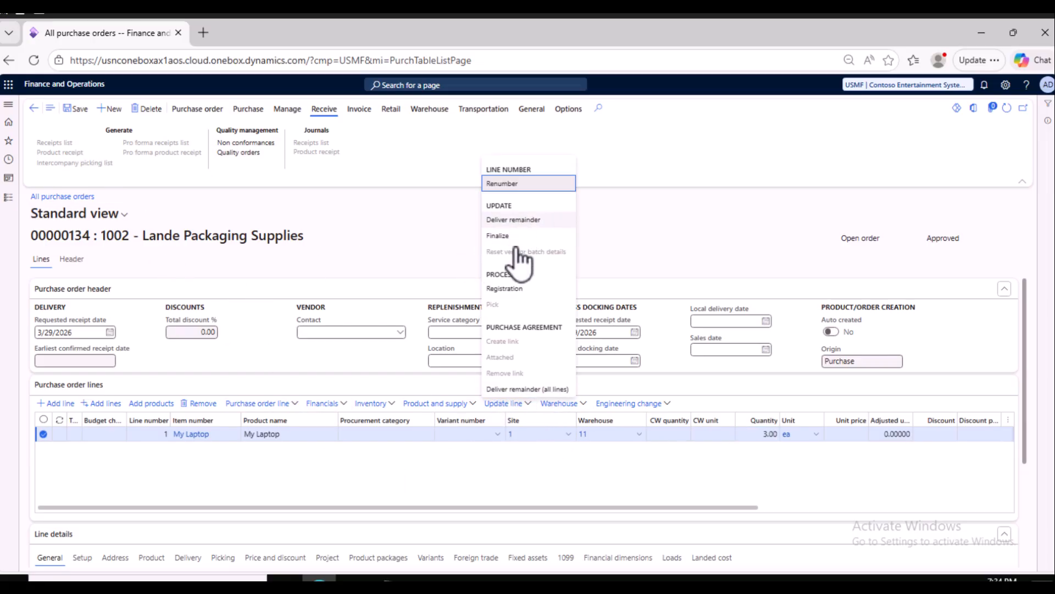
click(517, 288)
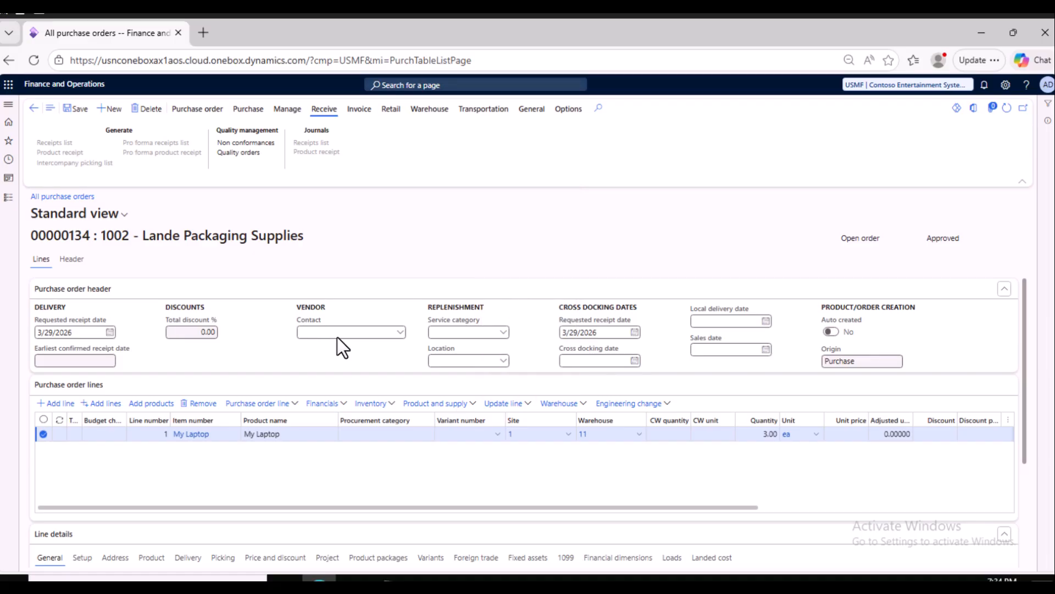
click(73, 222)
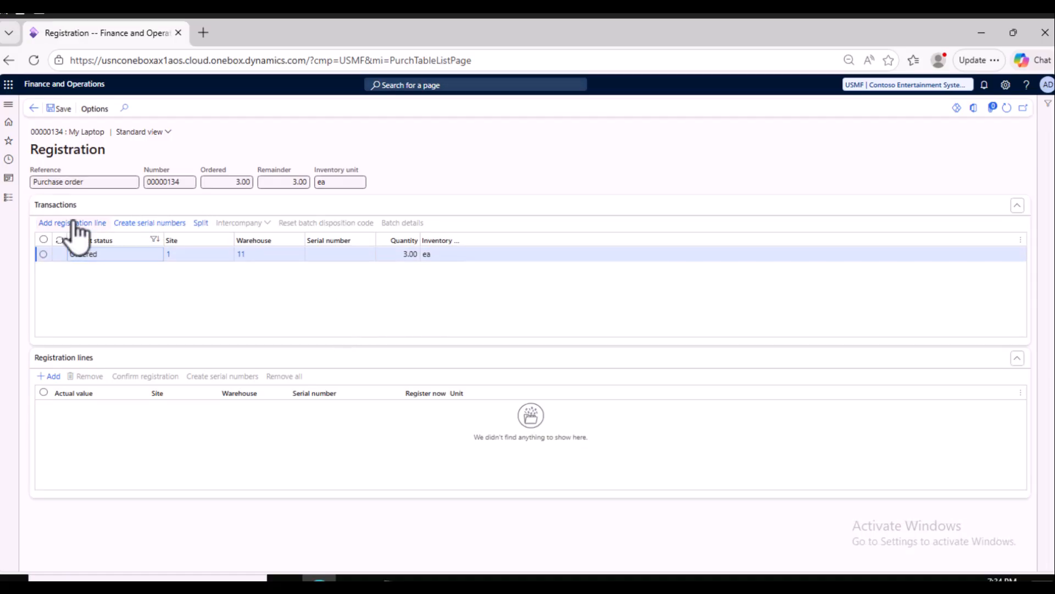
click(154, 377)
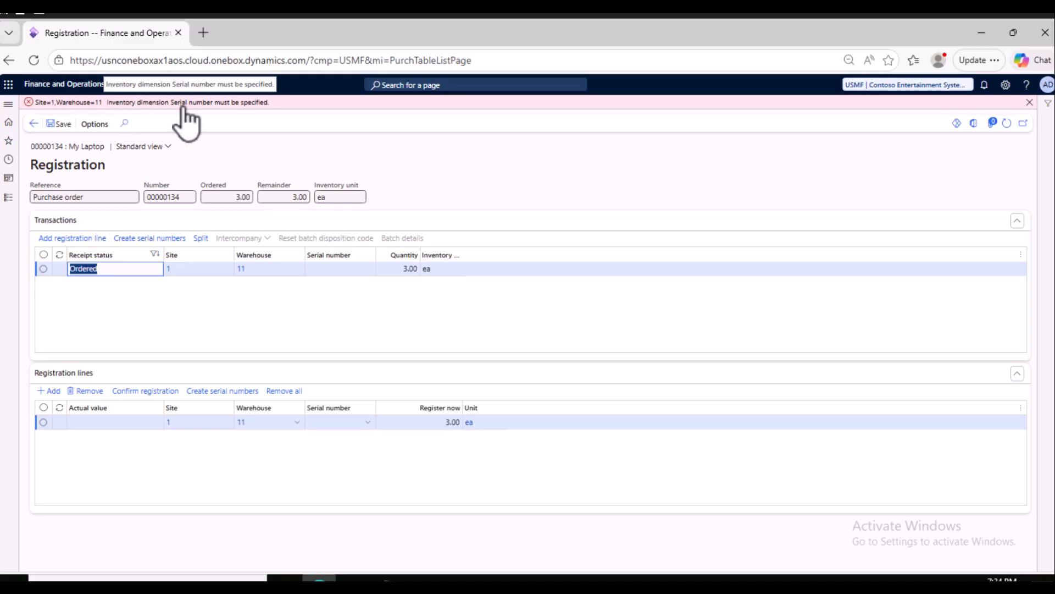
Open the serial numbers from the registration line's field and save a new serial number LapA for My Laptop.
click(365, 423)
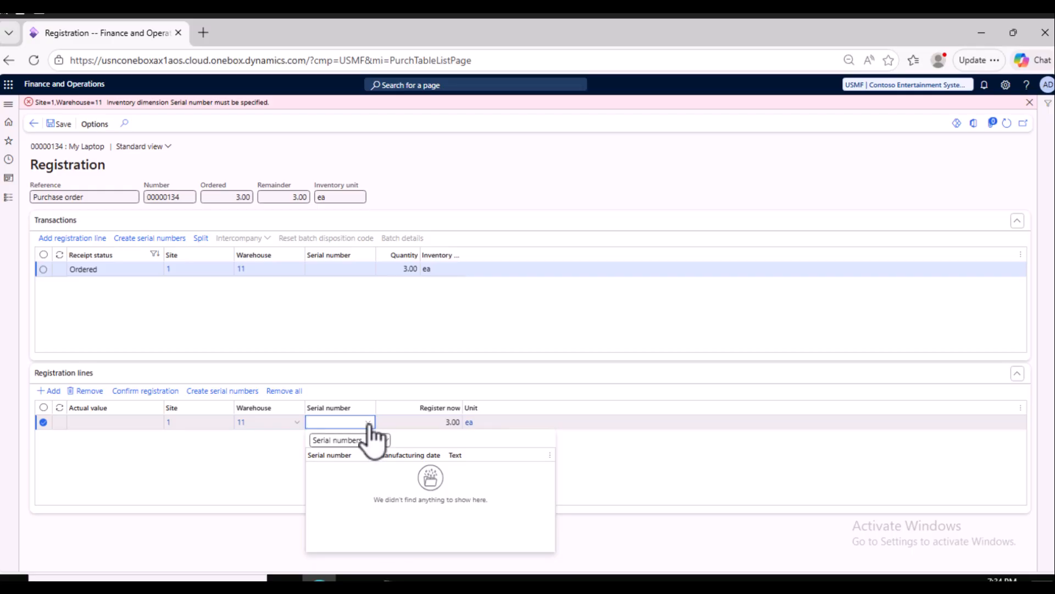
right_click(370, 427)
click(391, 414)
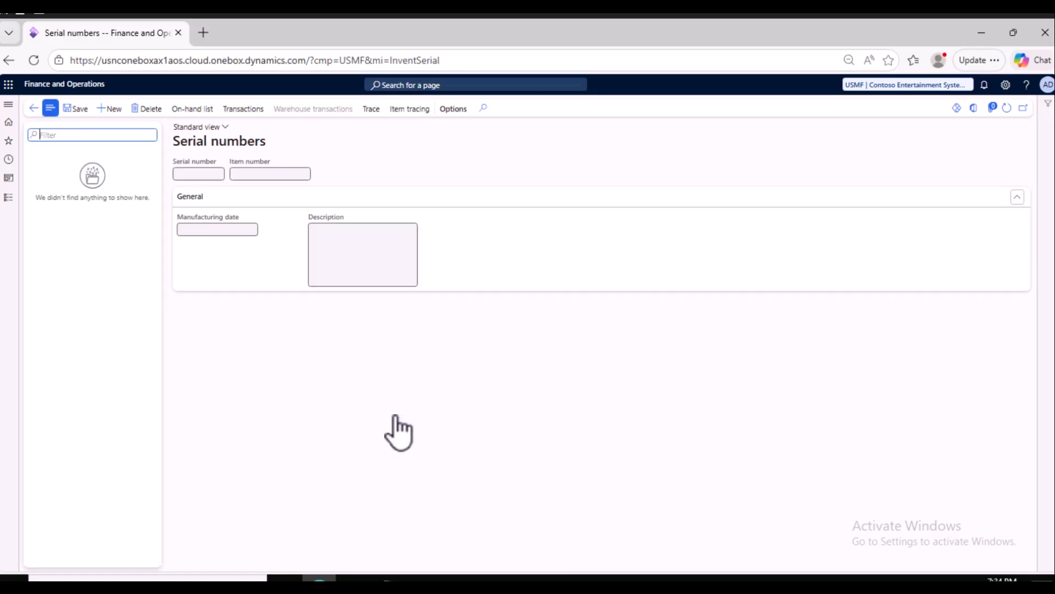
click(115, 109)
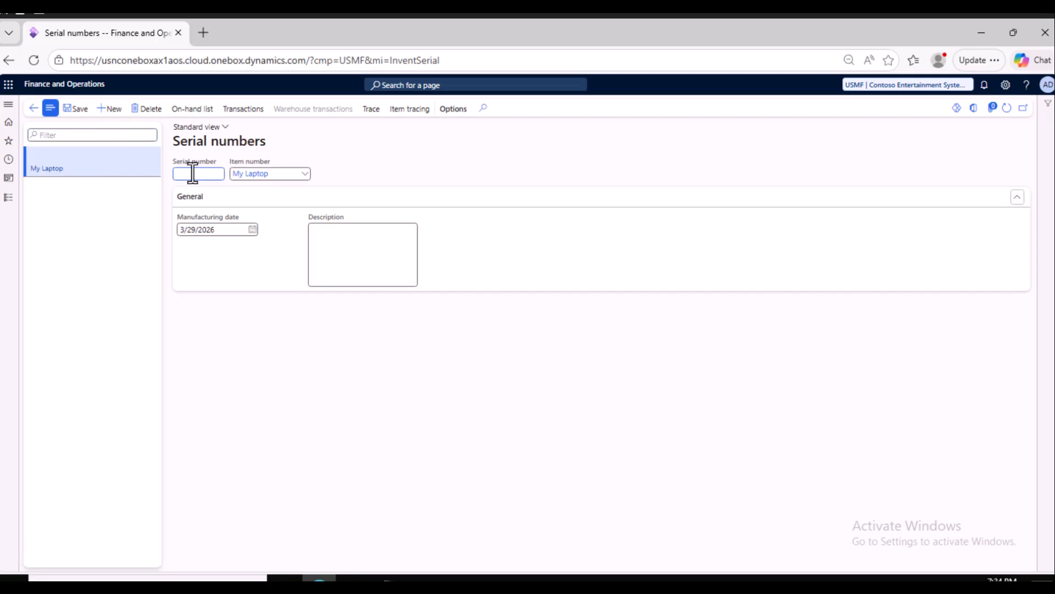
click(305, 173)
click(197, 175)
click(76, 109)
click(34, 109)
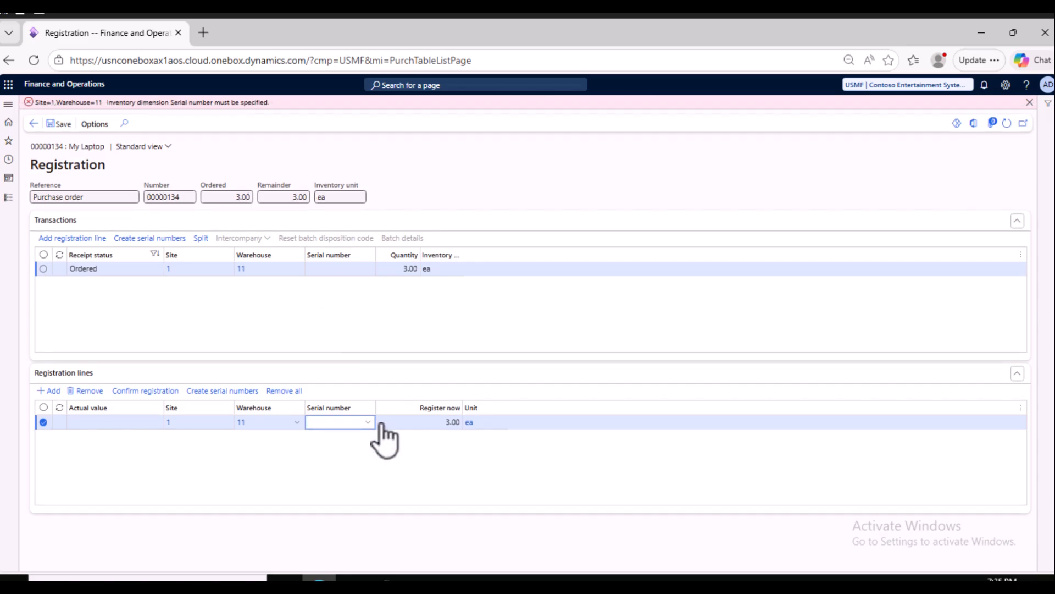
Assign serial number LapA to the registration line and try to confirm the registration of quantity 3.
click(368, 422)
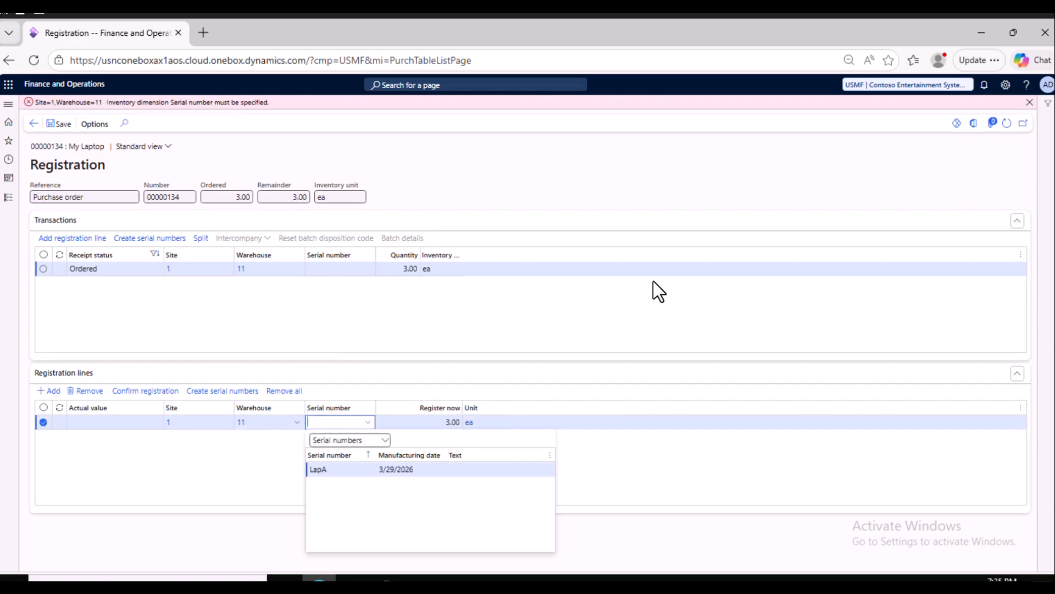
click(384, 469)
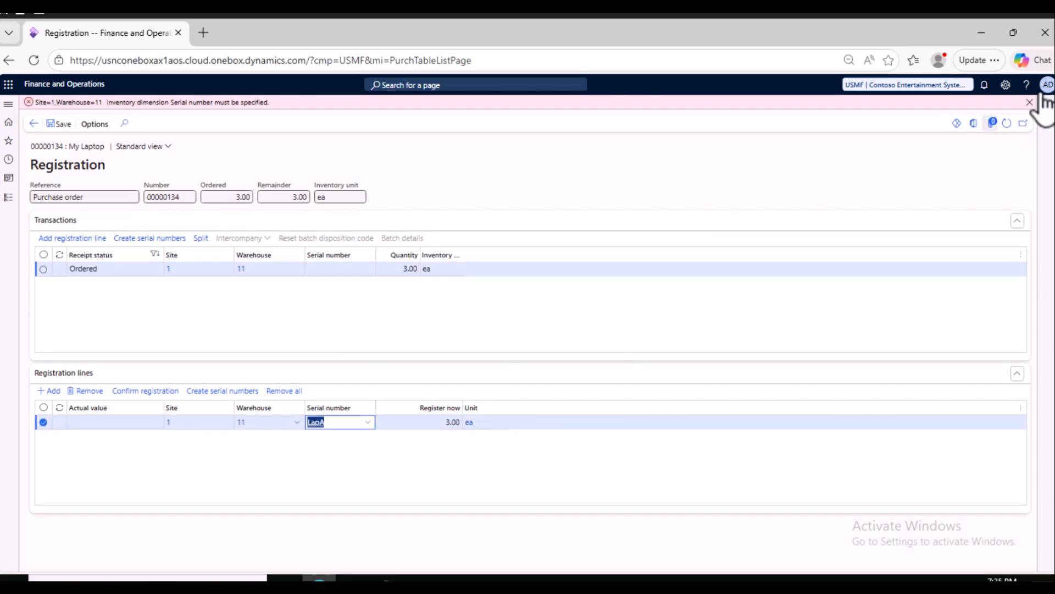
click(1030, 104)
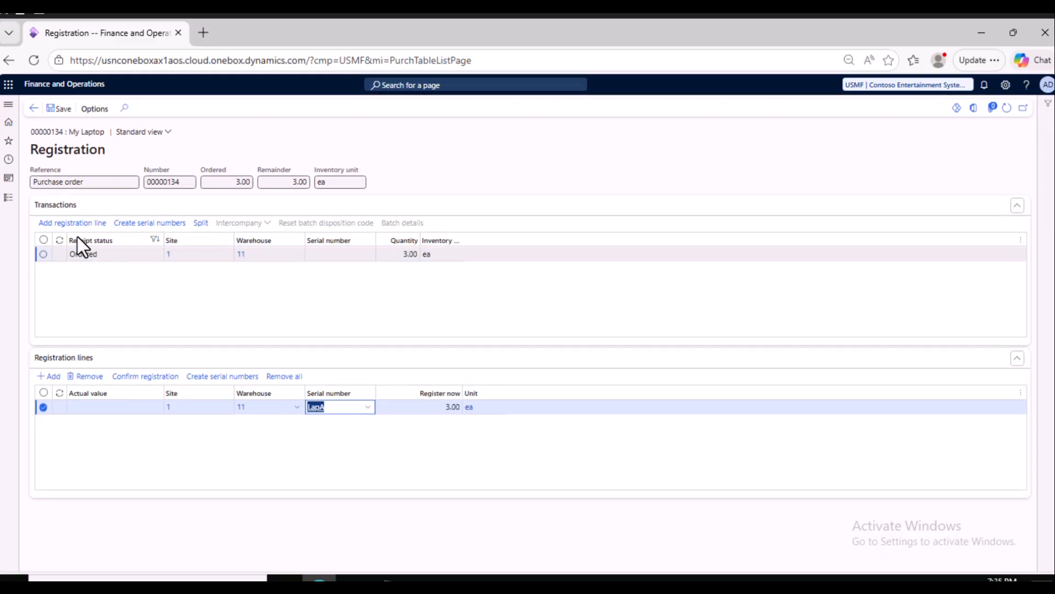
click(141, 377)
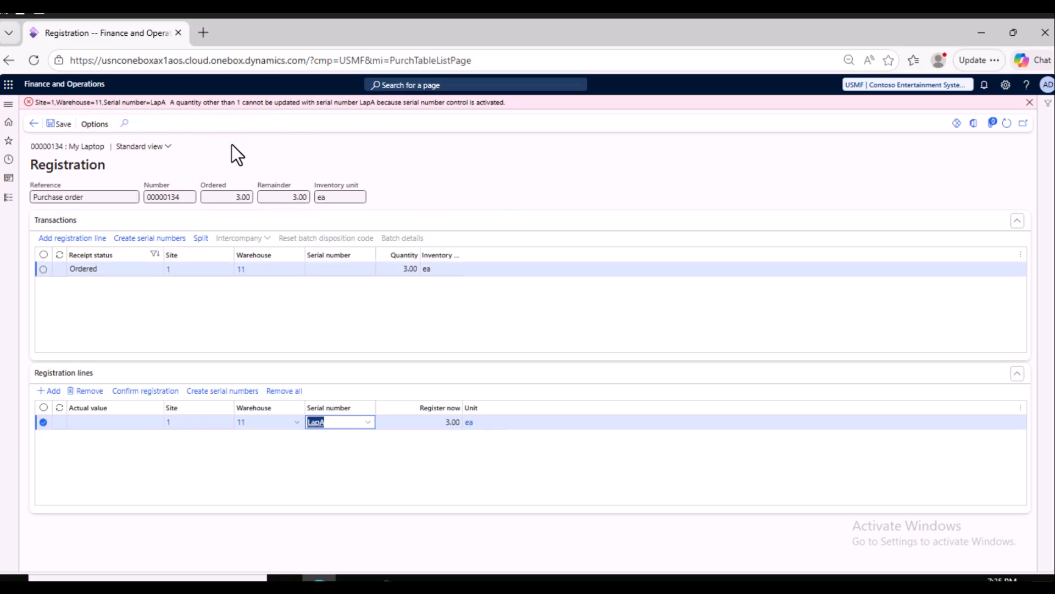
click(1029, 103)
Create serial numbers for the ordered transaction from 1 to 3, using a format with a name prefix, a hyphen and two digits.
click(156, 222)
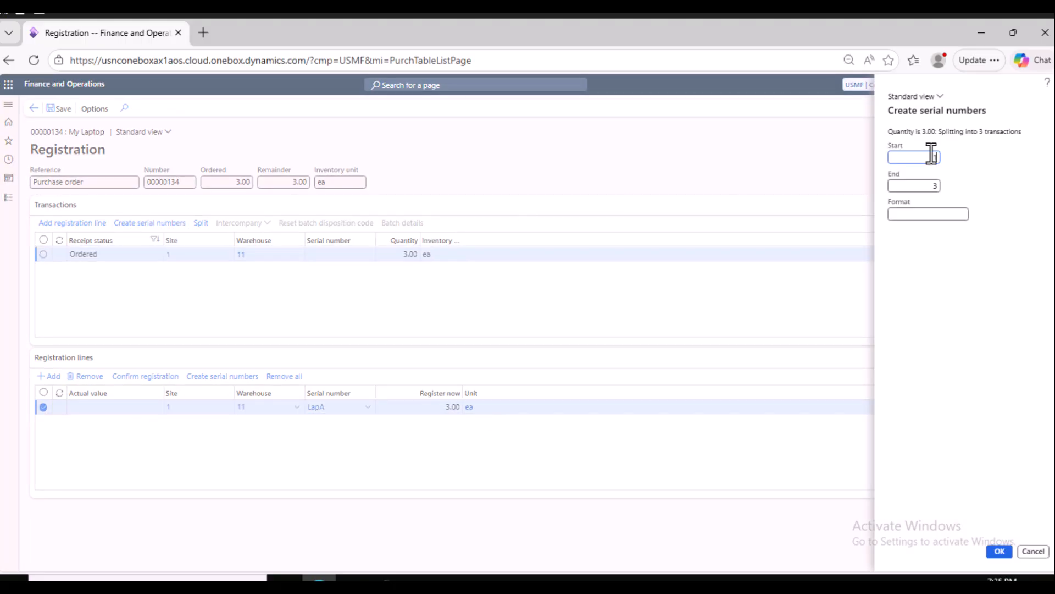
click(915, 215)
click(1008, 551)
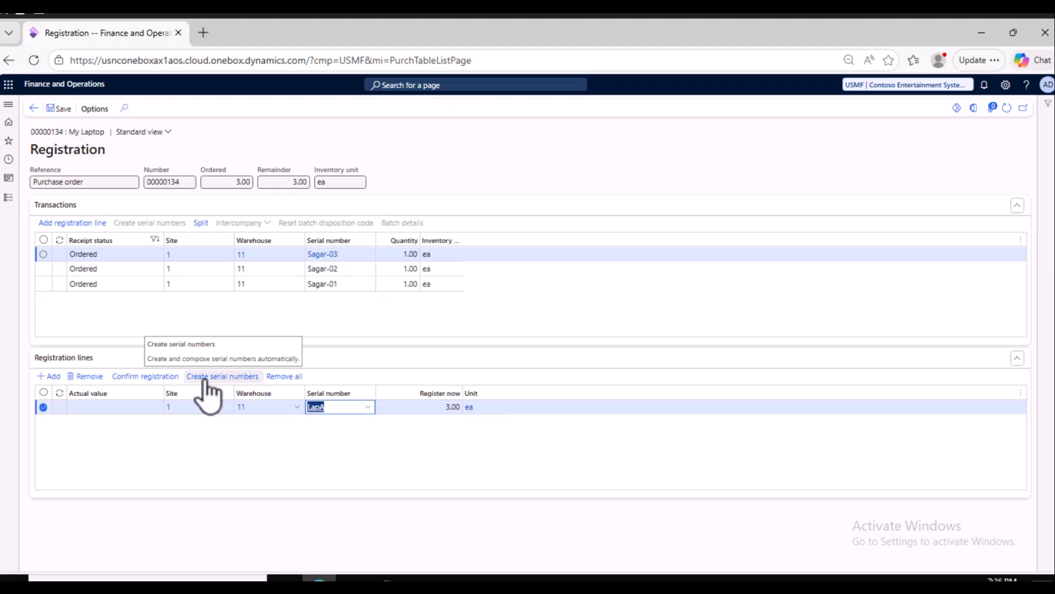
Clear the registration line holding serial number LapA and go back to the list of all purchase orders.
click(156, 378)
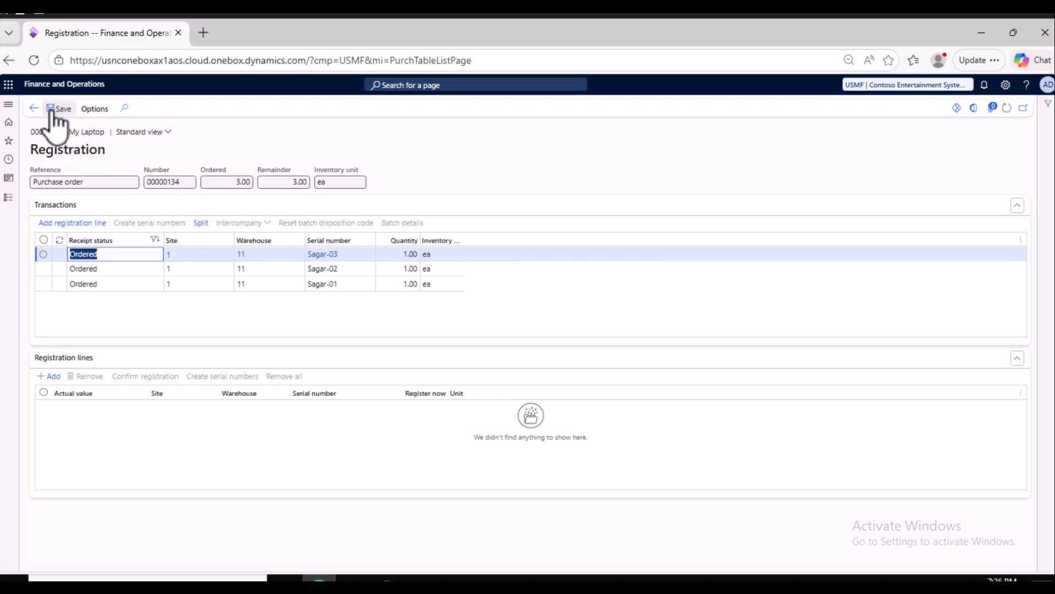
click(33, 107)
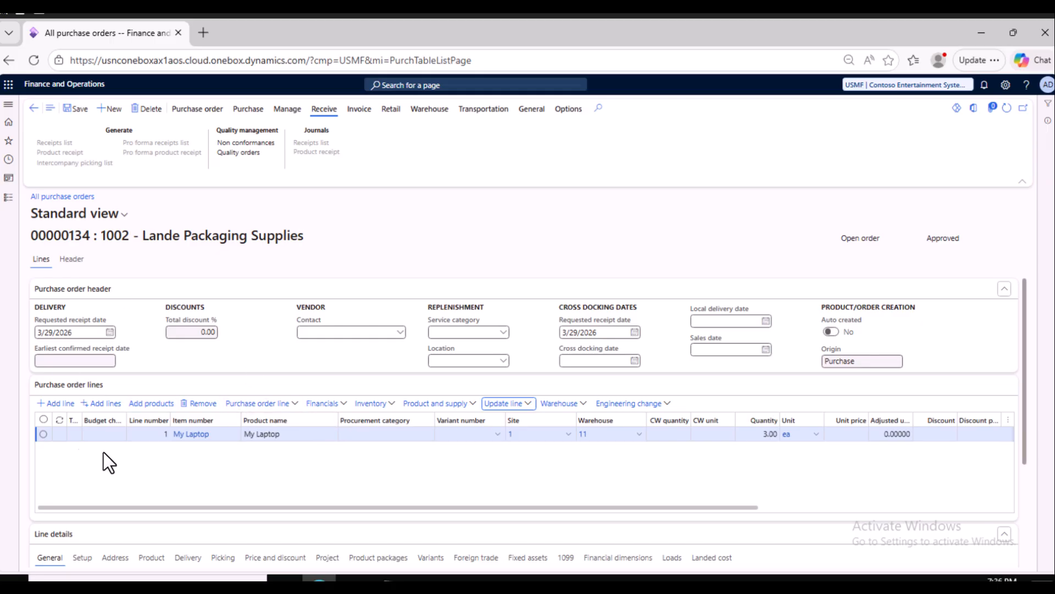
click(9, 141)
click(38, 206)
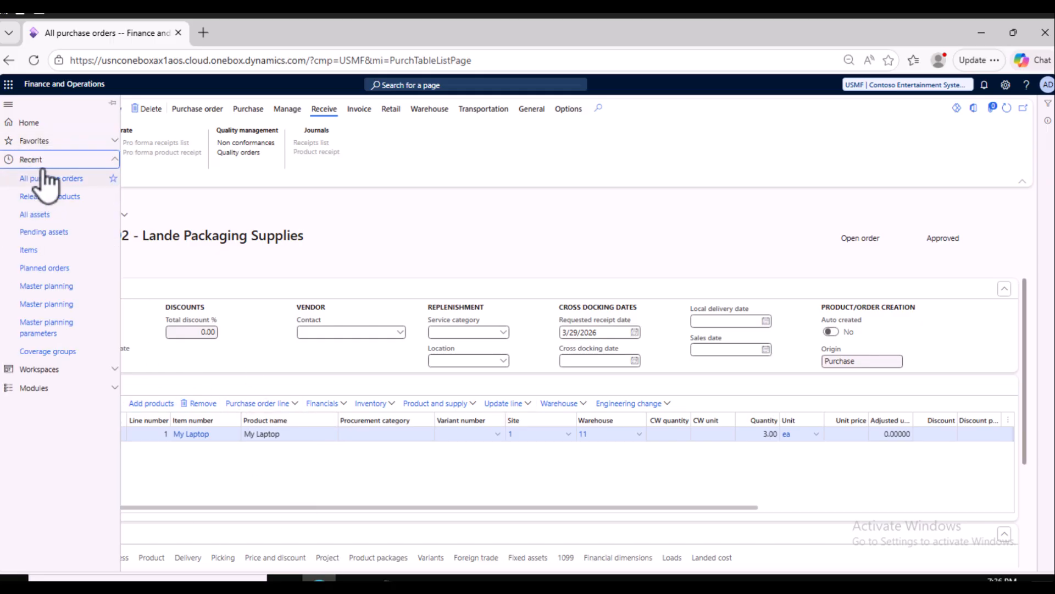
click(49, 179)
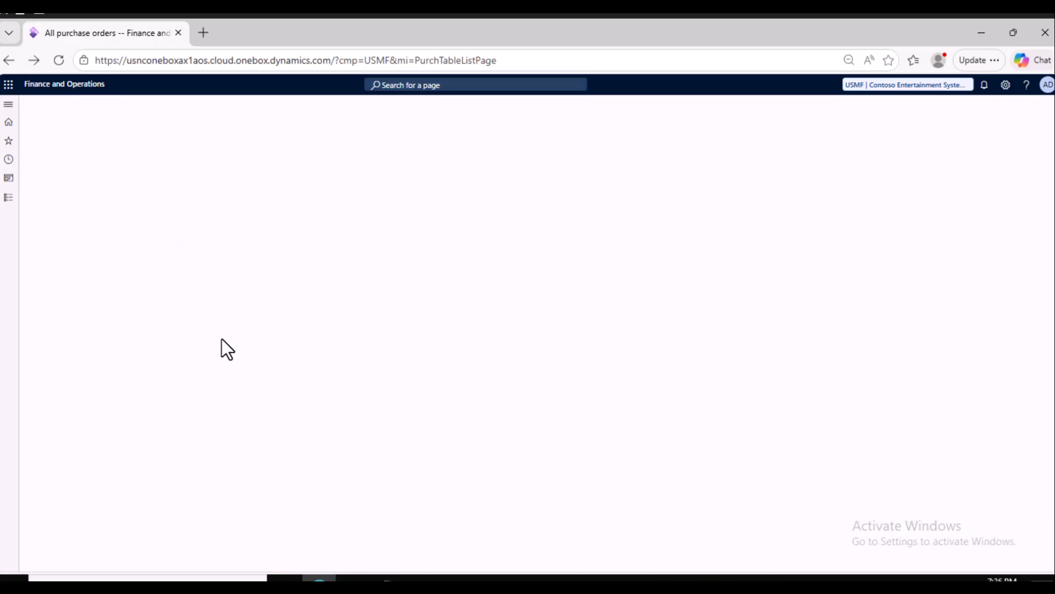
Filter the released products for "my lap" and examine My Laptop's on-hand quantities per serial number.
click(94, 263)
text(my lap)
key(Return)
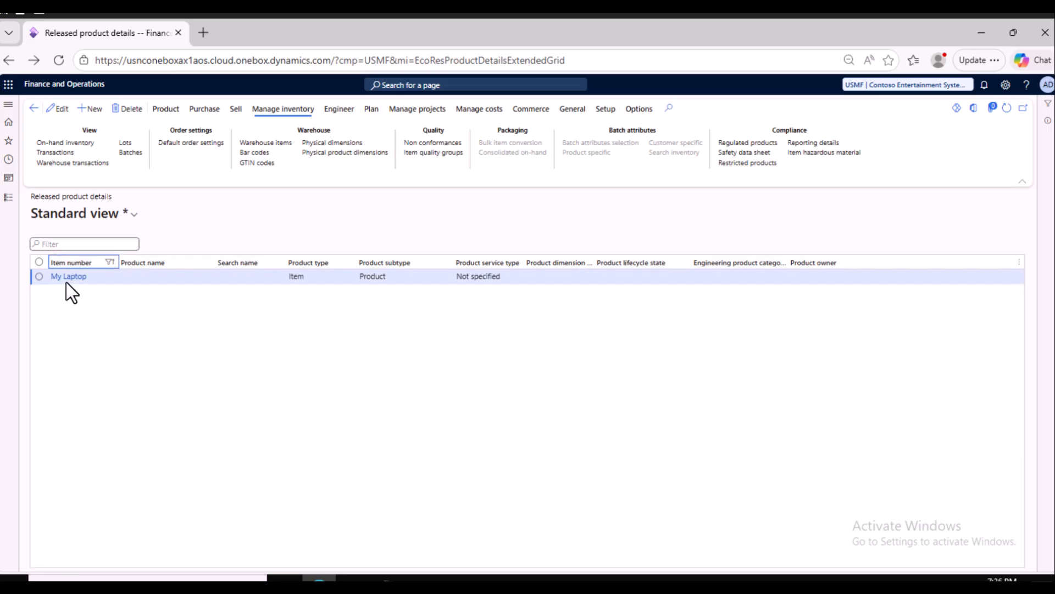
click(39, 276)
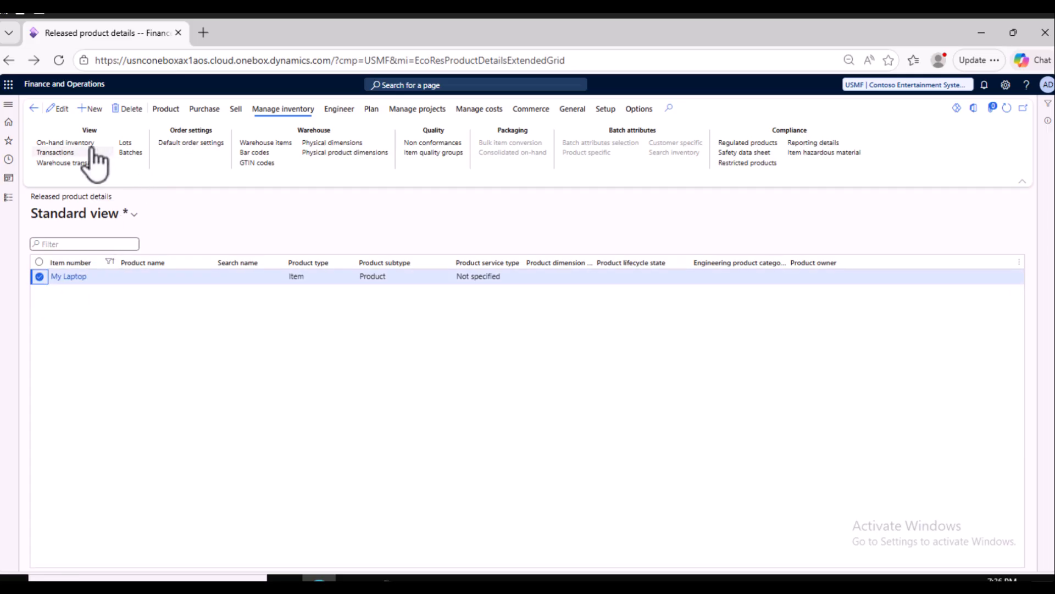
click(70, 142)
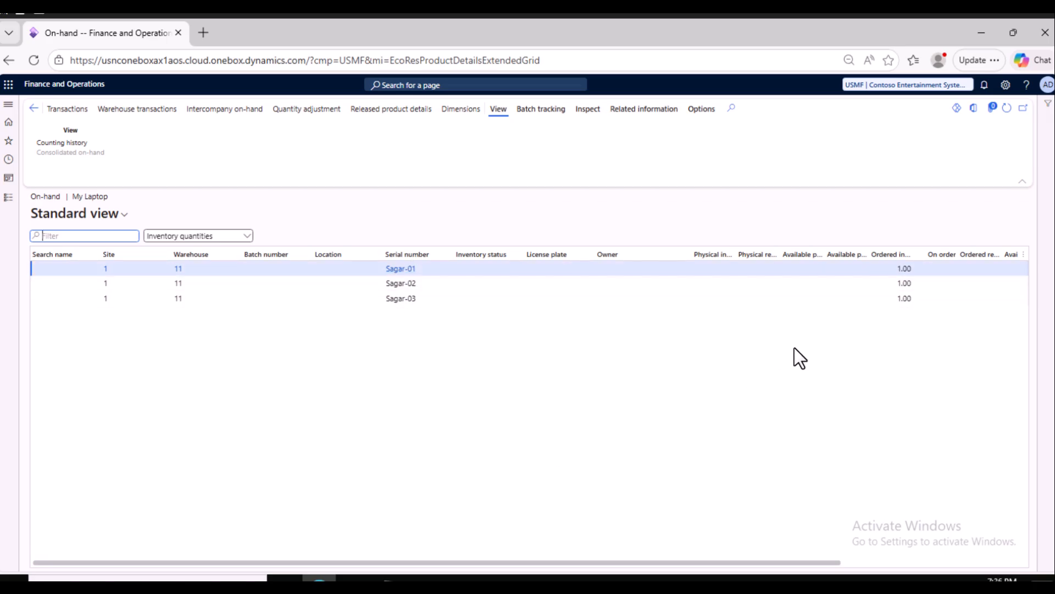
drag(808, 564, 948, 569)
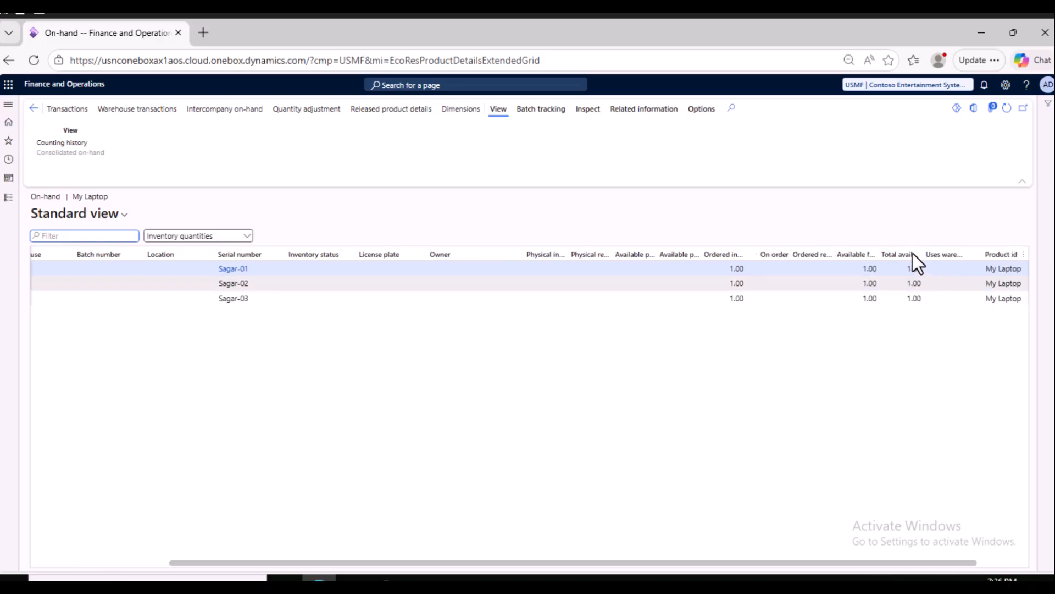
drag(859, 562, 687, 556)
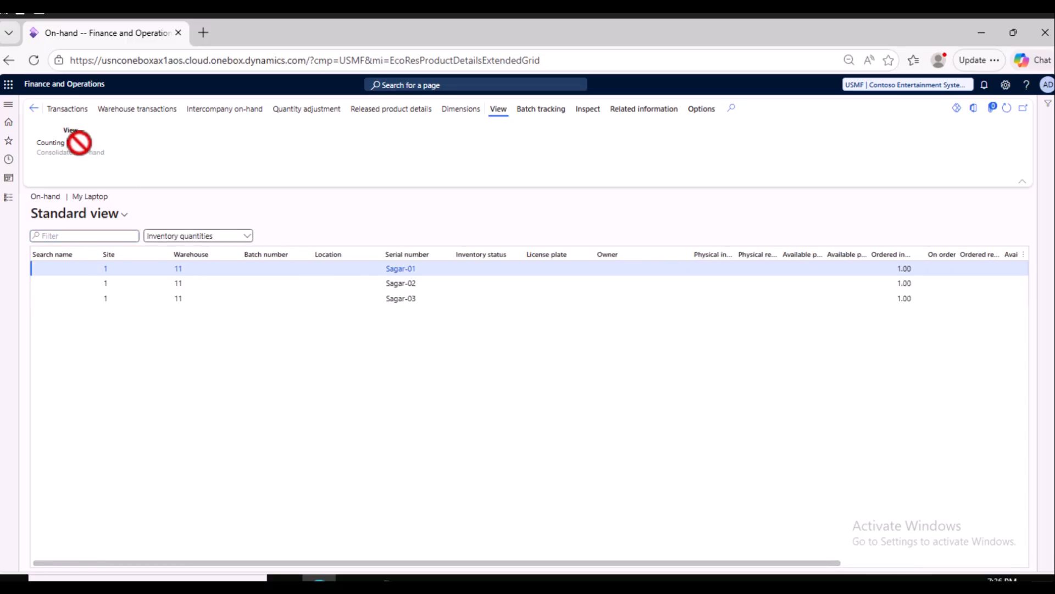
click(34, 108)
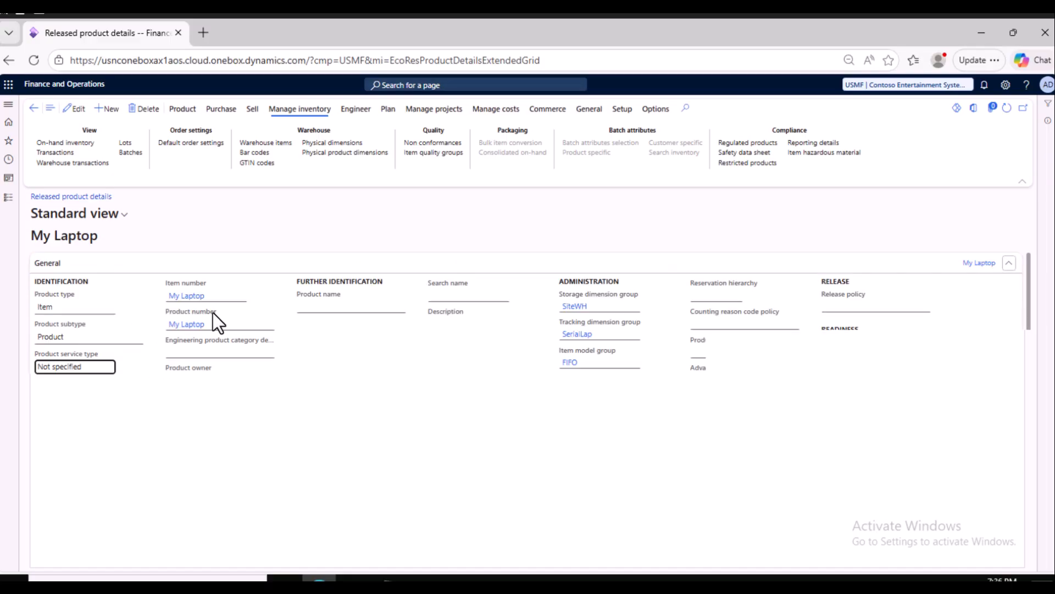
Open the tracking number groups from the serial number group field in My Laptop's inventory settings.
scroll(211, 452, down, 3)
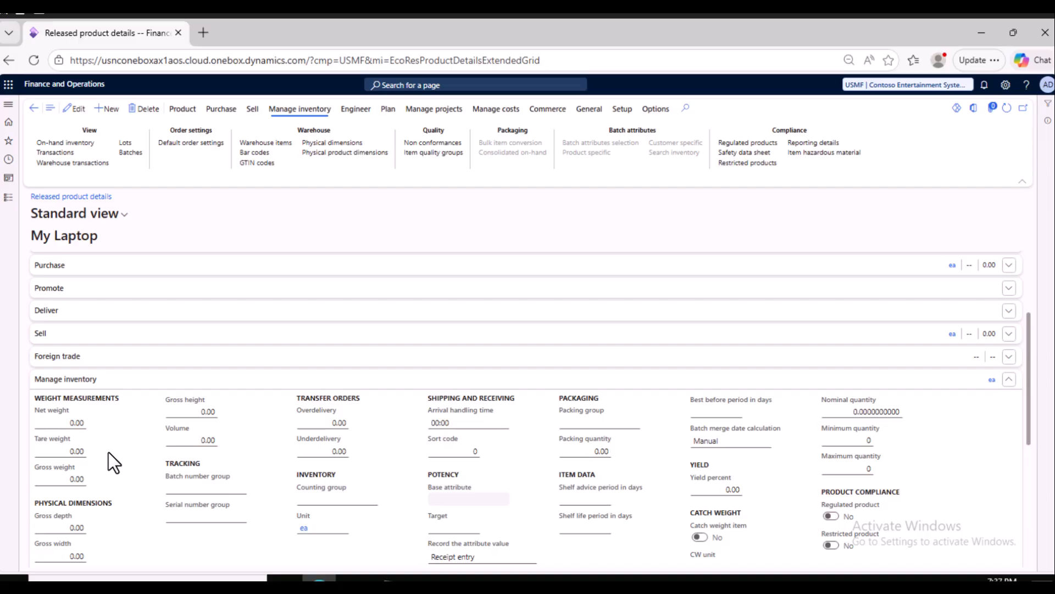
scroll(117, 472, down, 3)
click(243, 377)
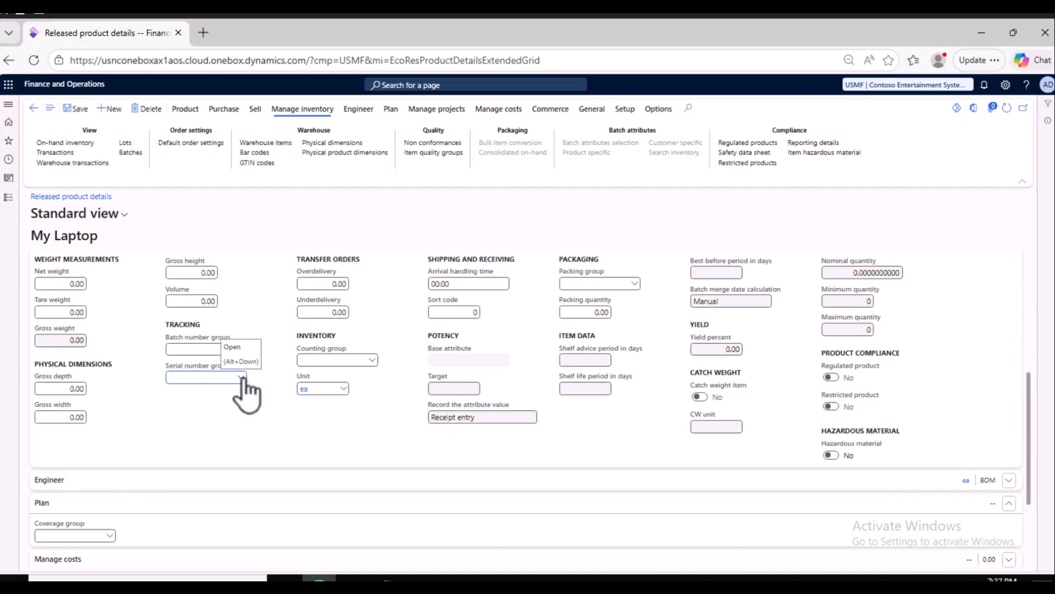
click(241, 378)
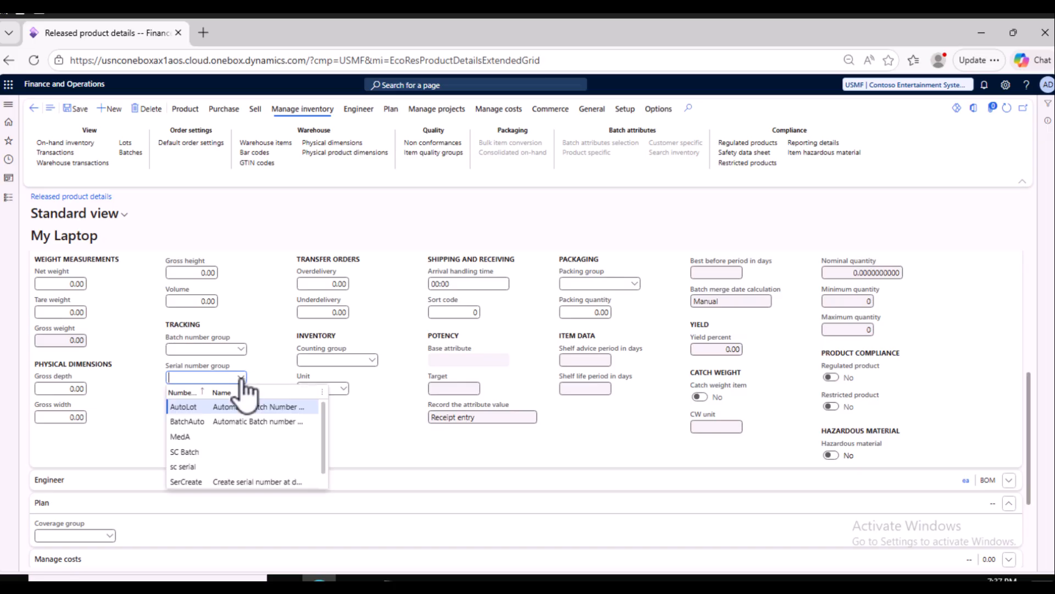
right_click(245, 391)
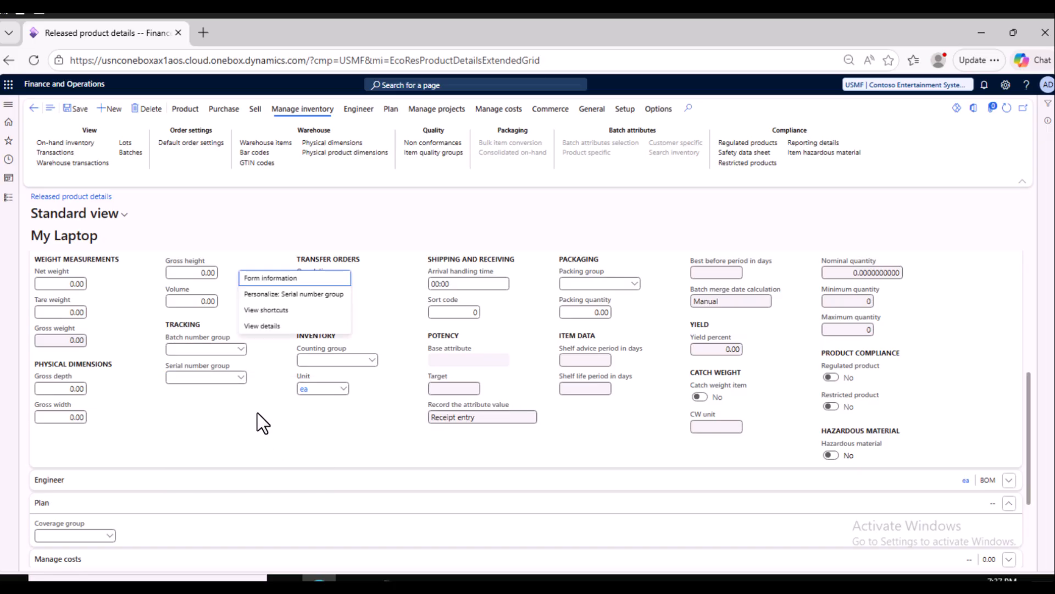
right_click(241, 378)
click(266, 433)
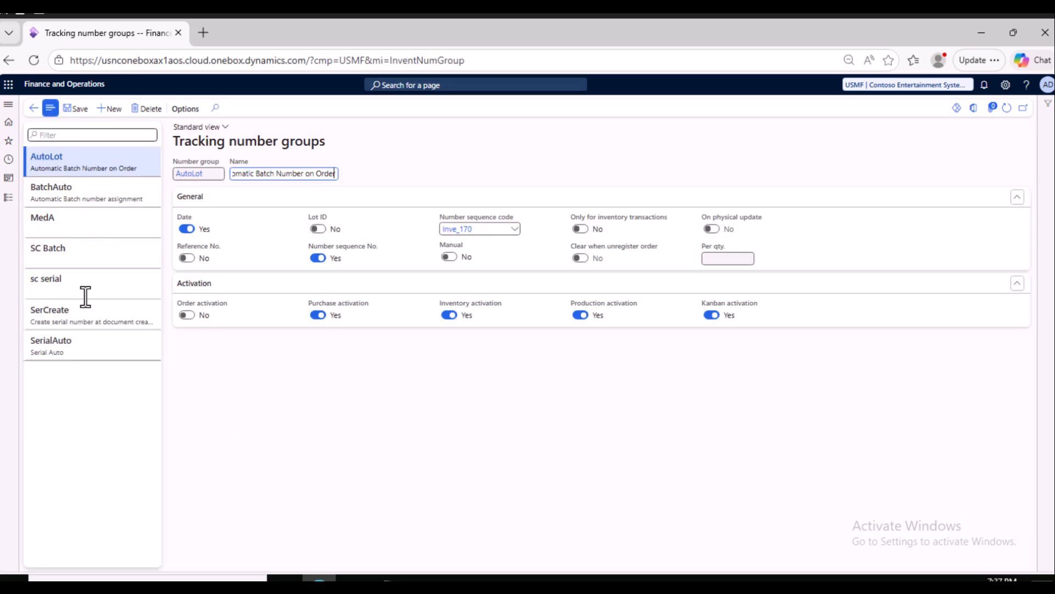
Check the SerCreate and SerialAuto groups and create a tracking number group SerialLap named "Serial number for my laptop".
click(82, 323)
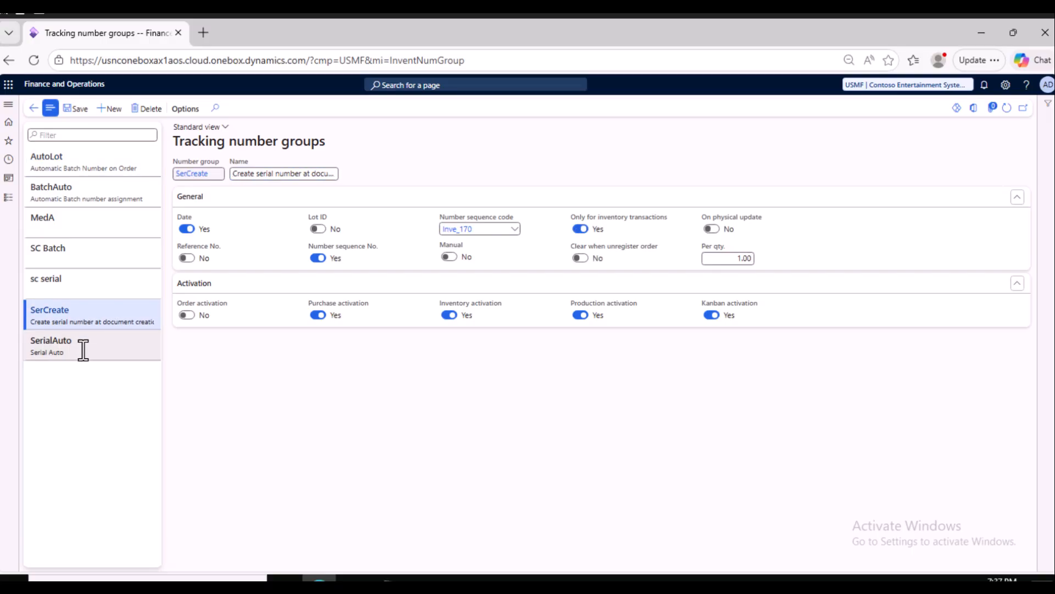
click(81, 342)
click(85, 313)
click(81, 355)
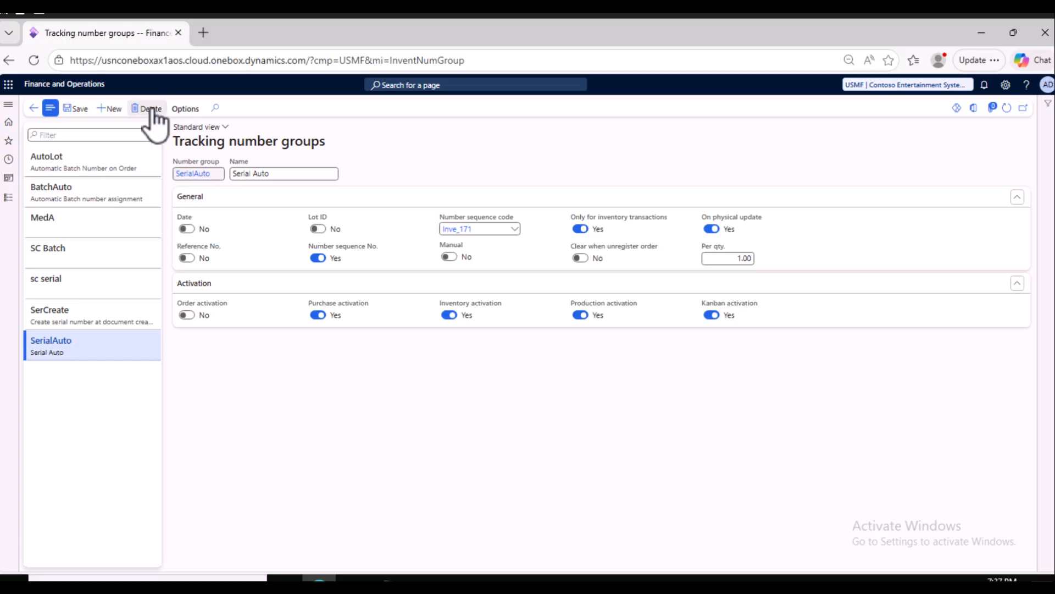
click(113, 109)
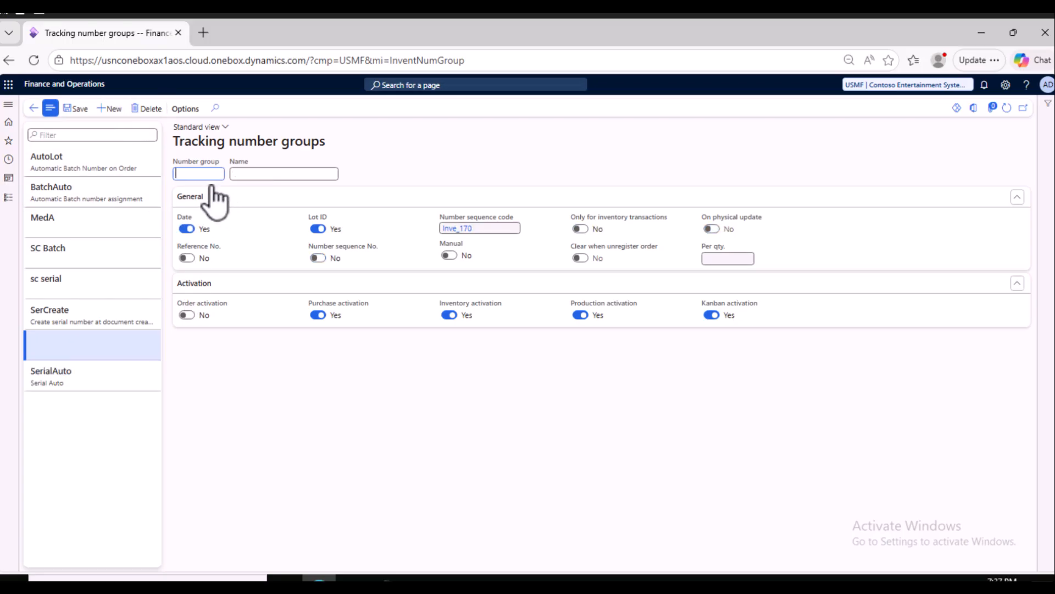
text(SerialLap)
key(Tab)
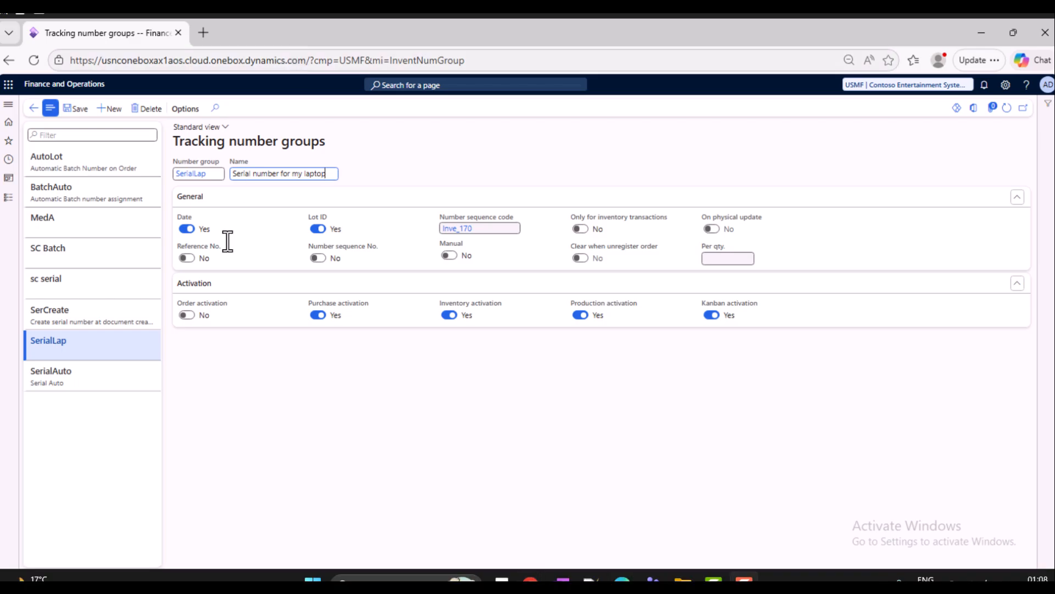
For SerialLap, disable Date and Lot ID and enable Number sequence No., Only for inventory transactions and Clear when unregister order.
click(187, 229)
click(318, 229)
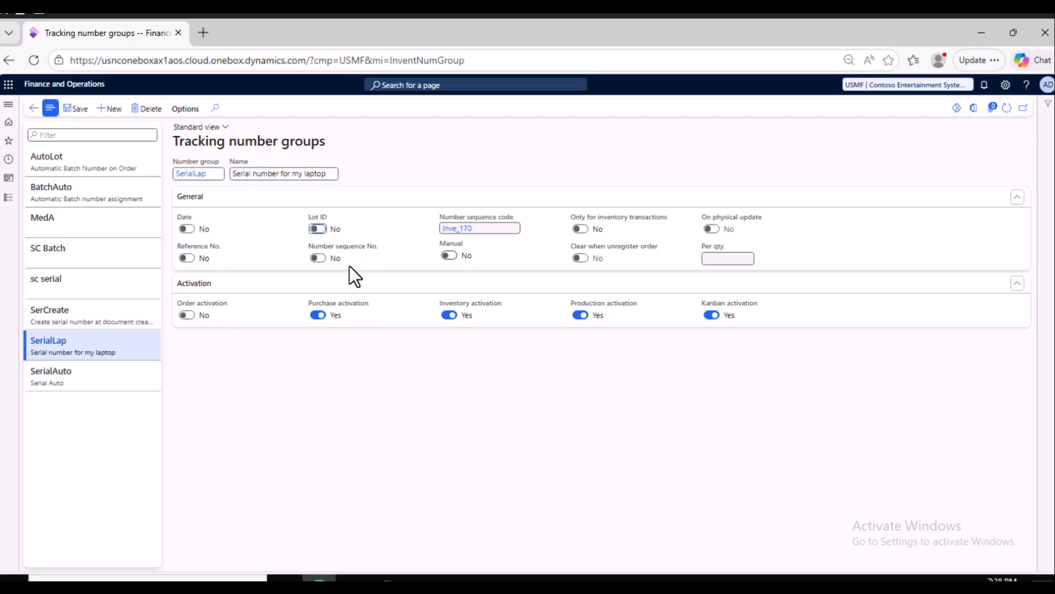
click(318, 257)
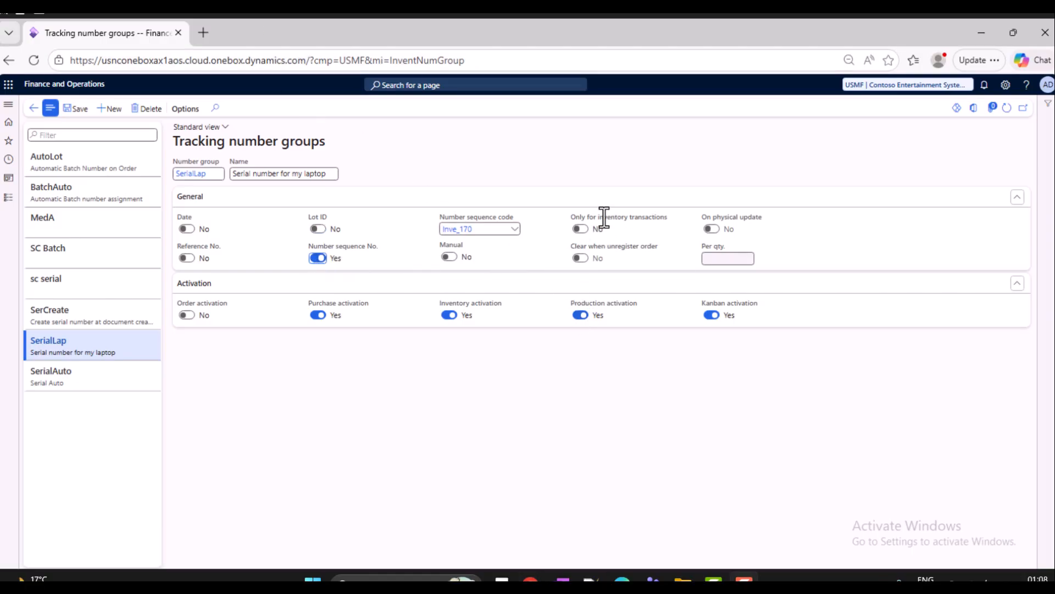
click(580, 229)
click(580, 258)
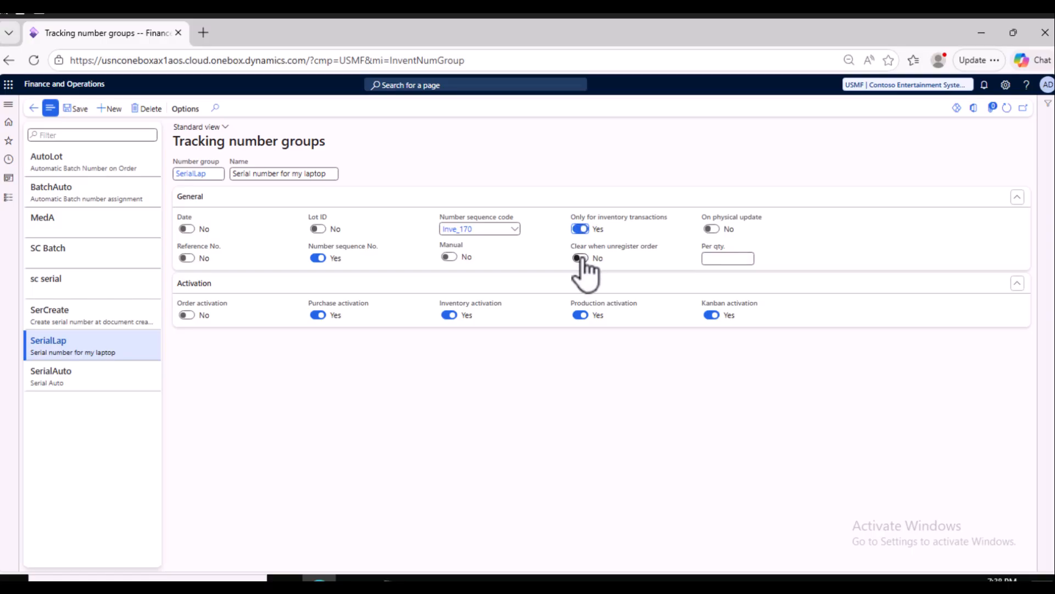
Open number sequence Inve_170 and replace its MedA constant segment with a leading constant segment "Sag-".
click(460, 231)
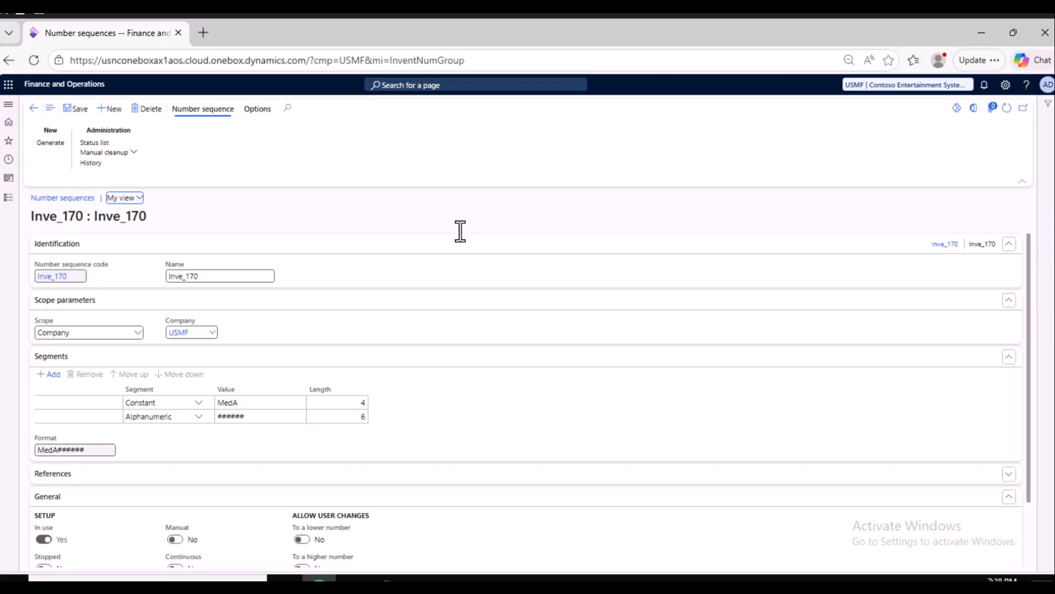
click(68, 400)
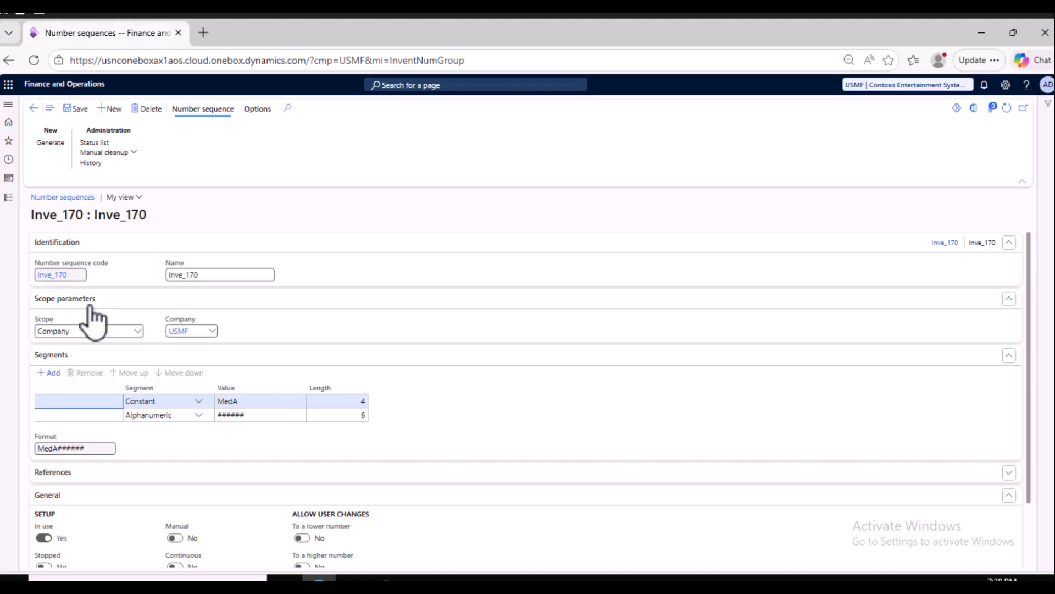
click(48, 372)
click(199, 402)
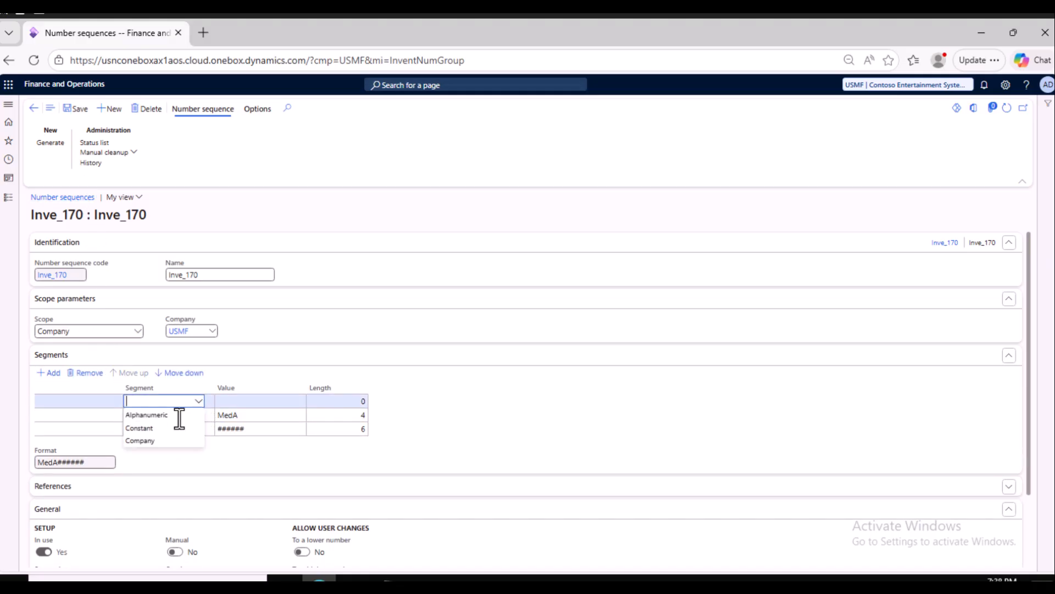
click(159, 428)
click(245, 403)
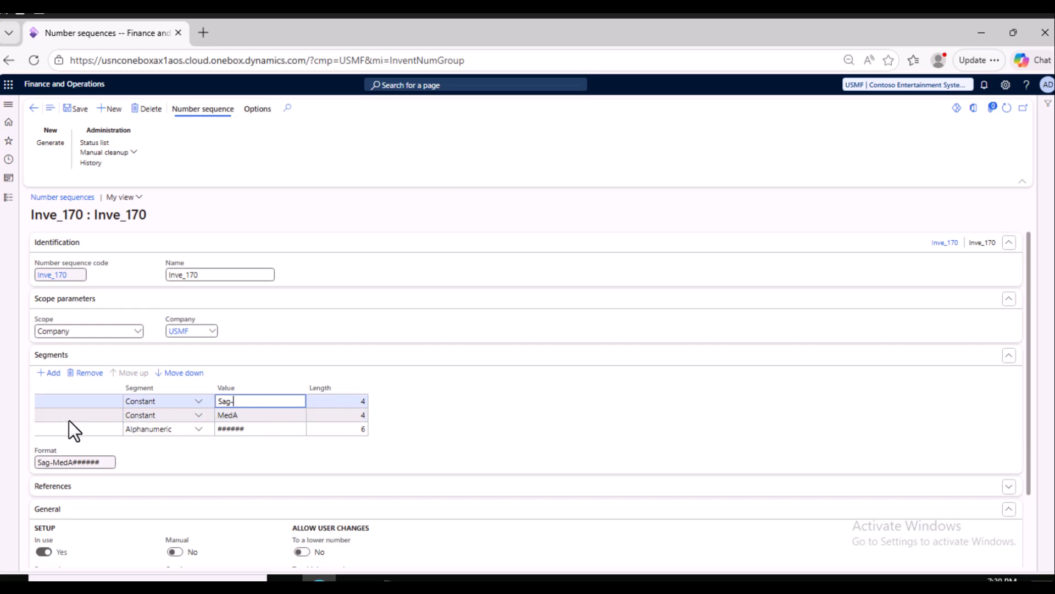
click(240, 414)
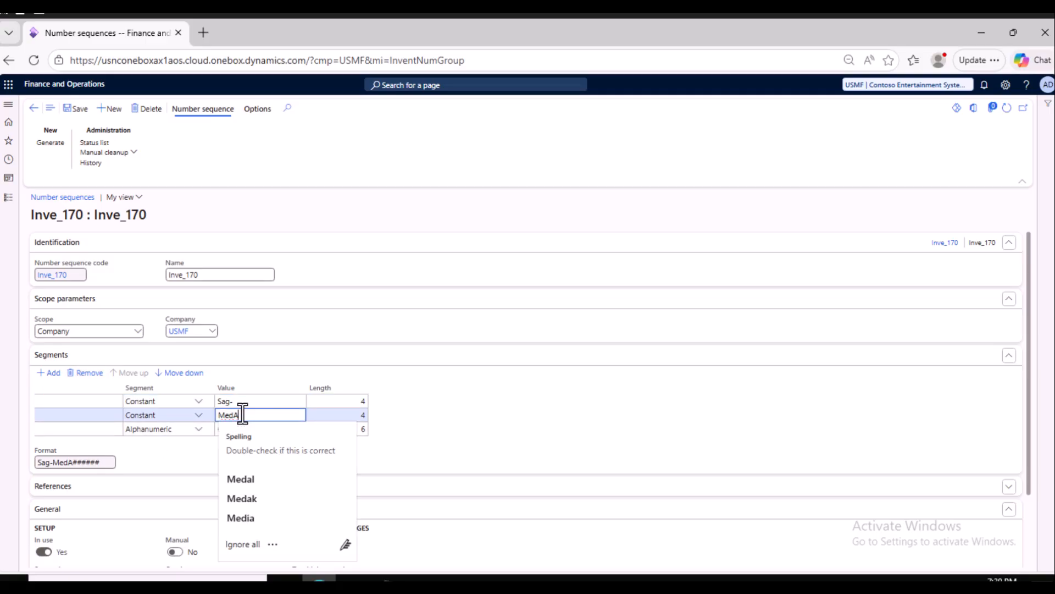
click(88, 372)
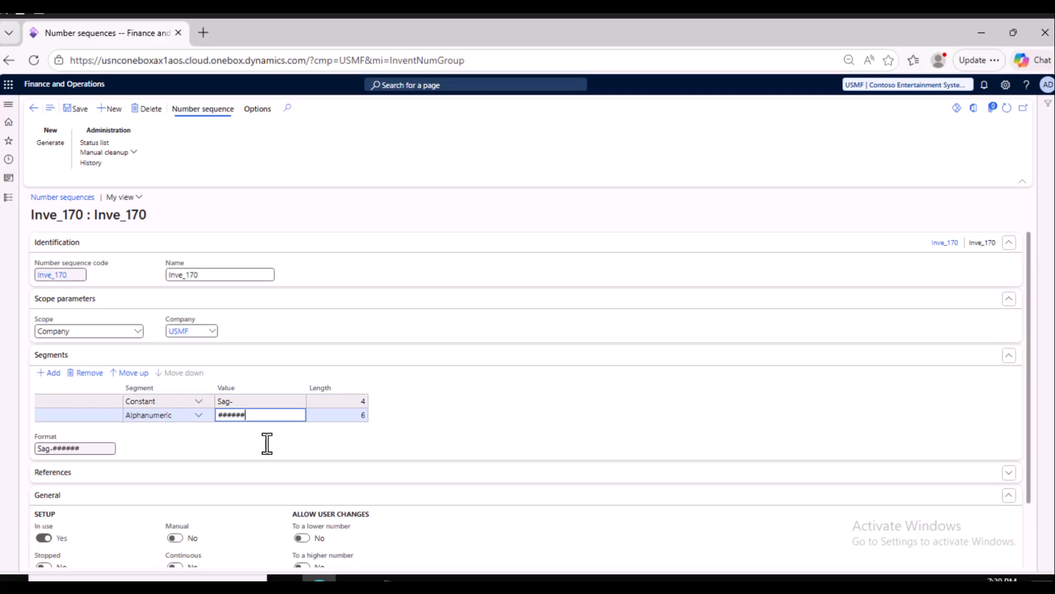
Make number sequence Inve_170 continuous, save it accepting the change, and return to the SerialLap tracking number group.
scroll(262, 473, down, 2)
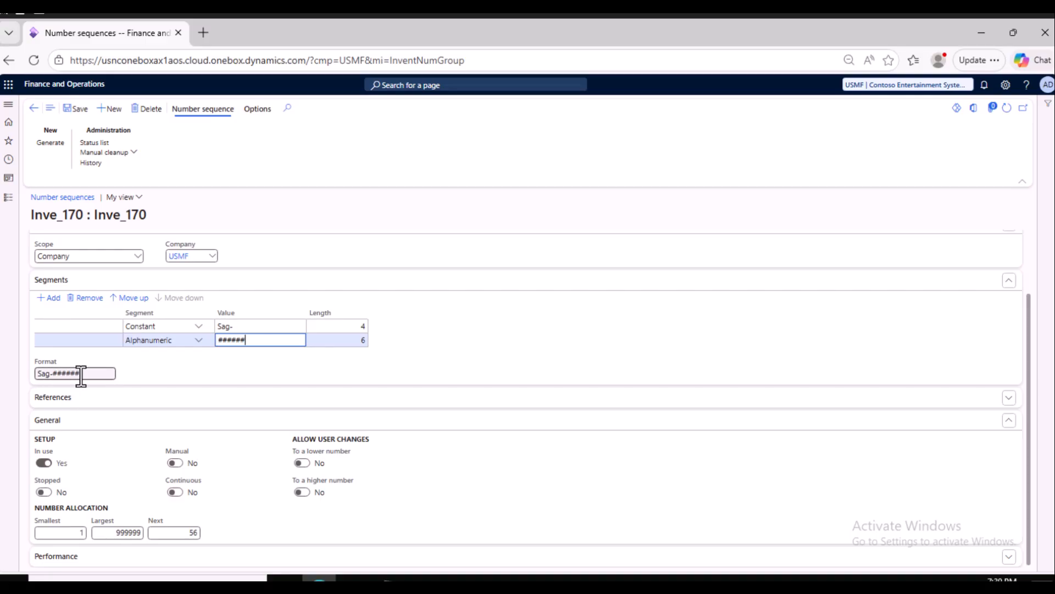
click(175, 492)
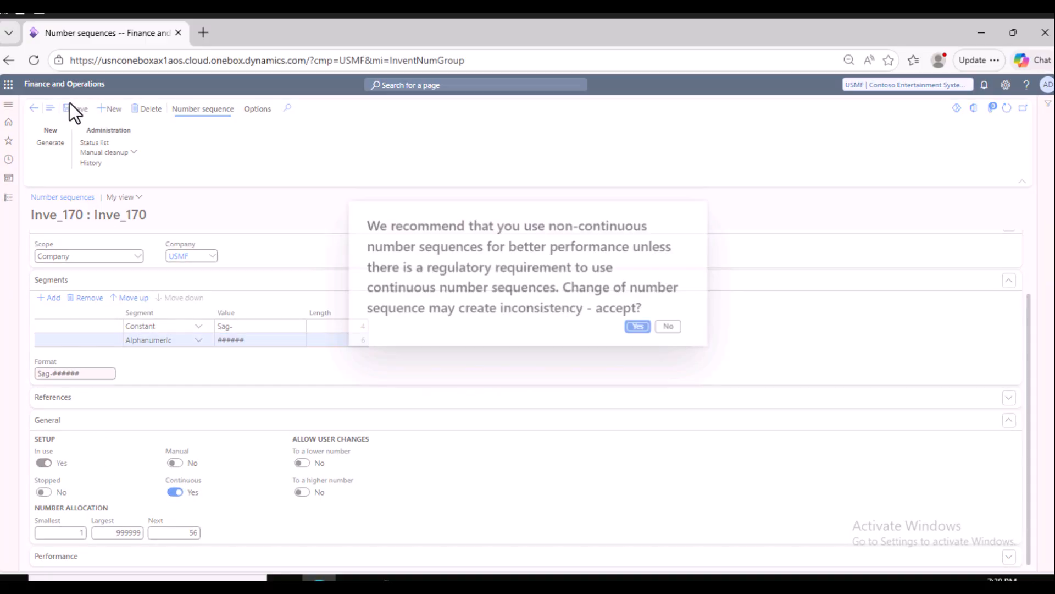
click(637, 326)
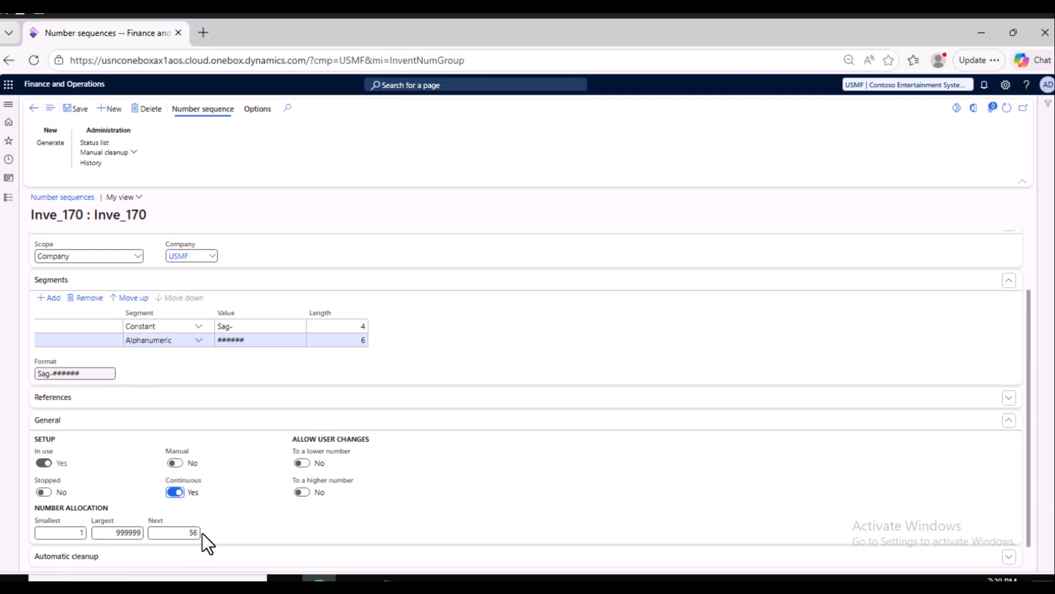
click(74, 108)
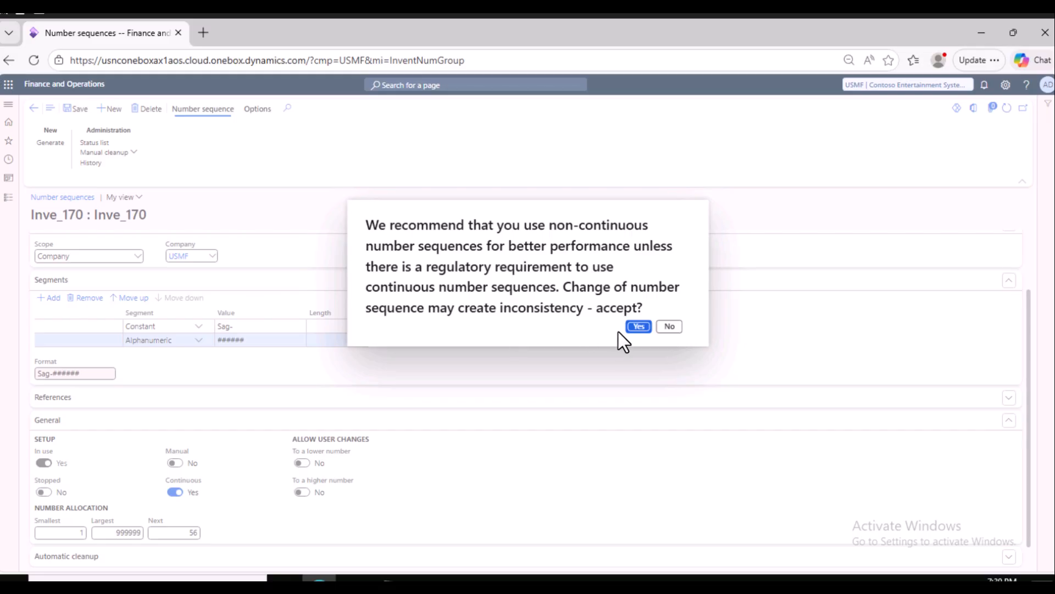
click(639, 327)
click(34, 108)
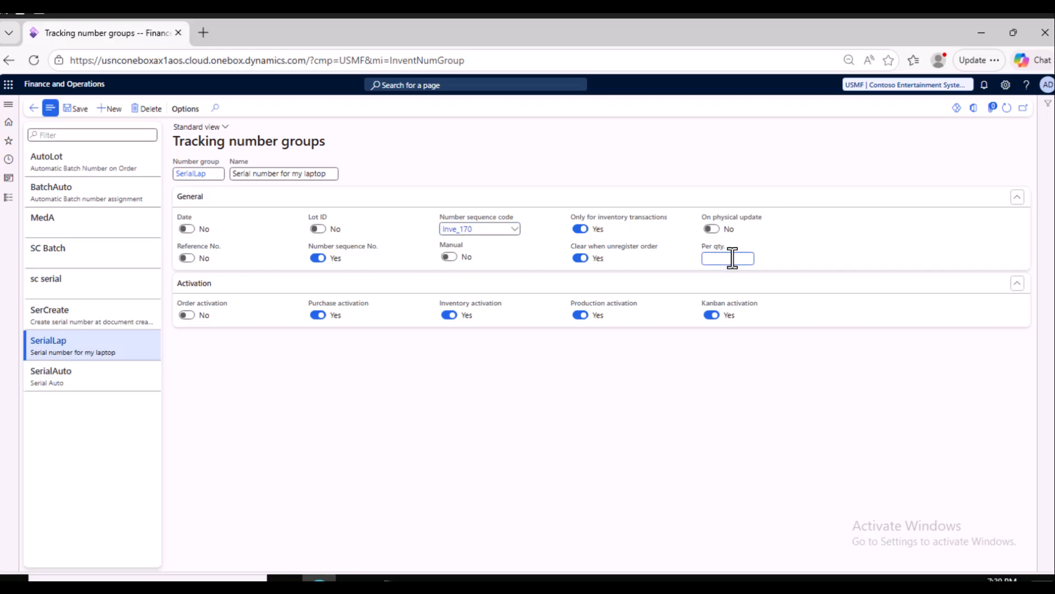
Set the SerialLap group's Per qty. to 2, correct it to 1, and save the group.
text(2)
click(77, 108)
drag(733, 257, 781, 265)
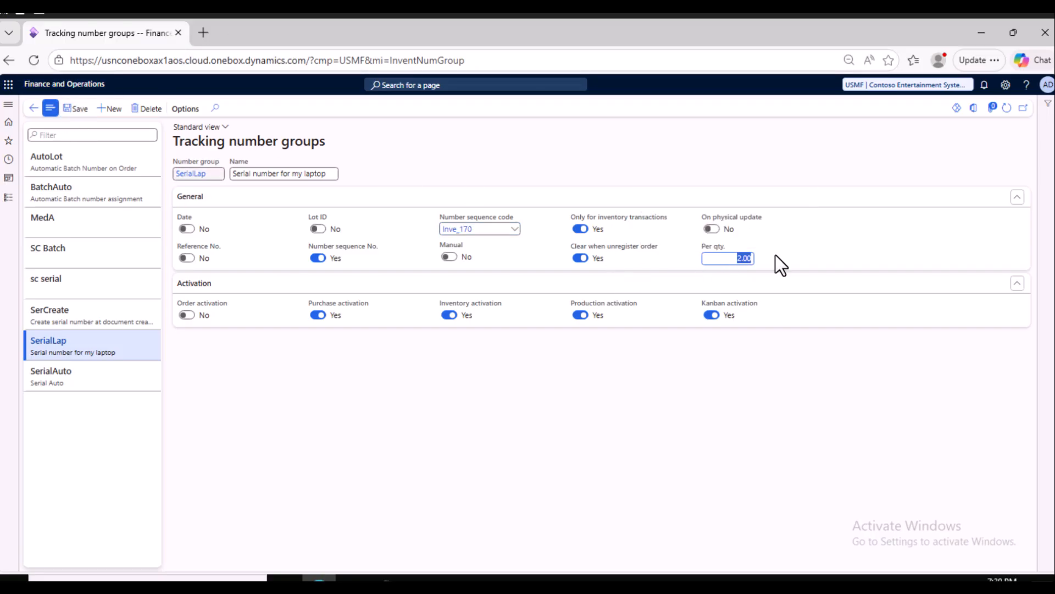
text(1)
click(74, 108)
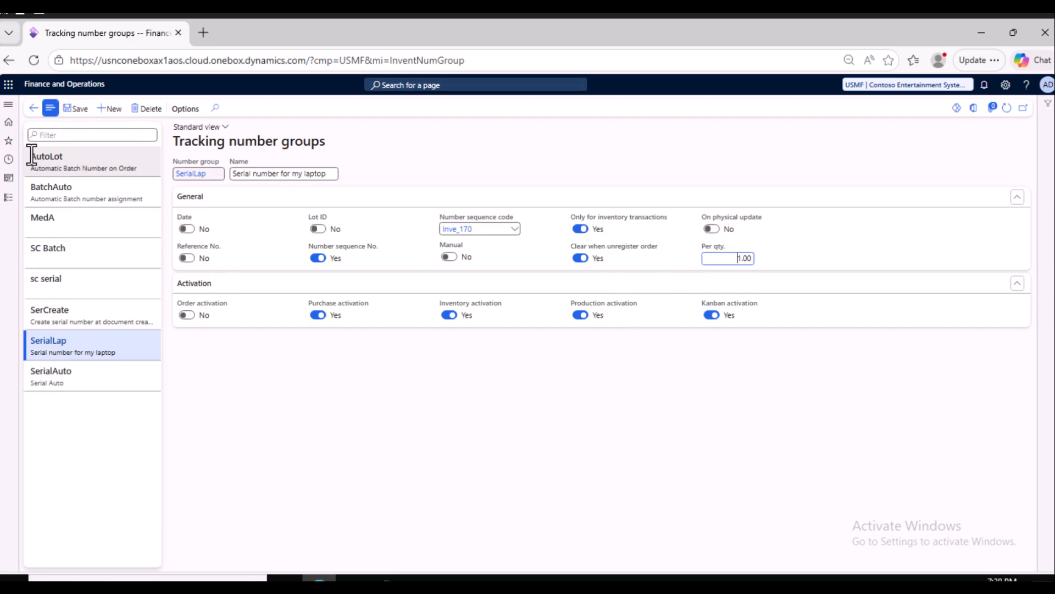
click(12, 165)
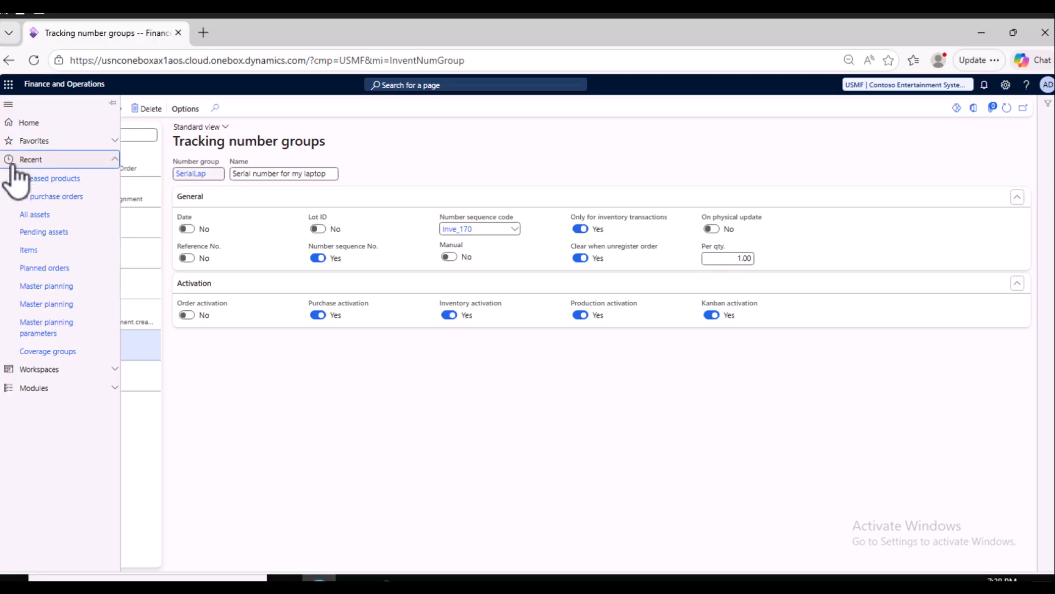
click(49, 178)
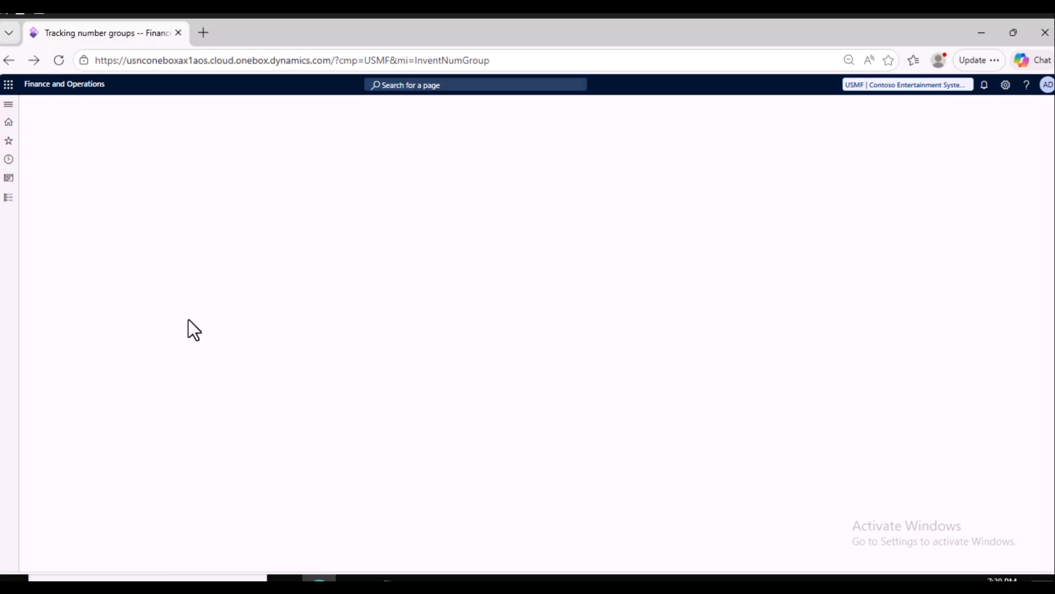
click(384, 572)
drag(156, 181, 19, 181)
right_click(46, 183)
click(87, 231)
click(892, 211)
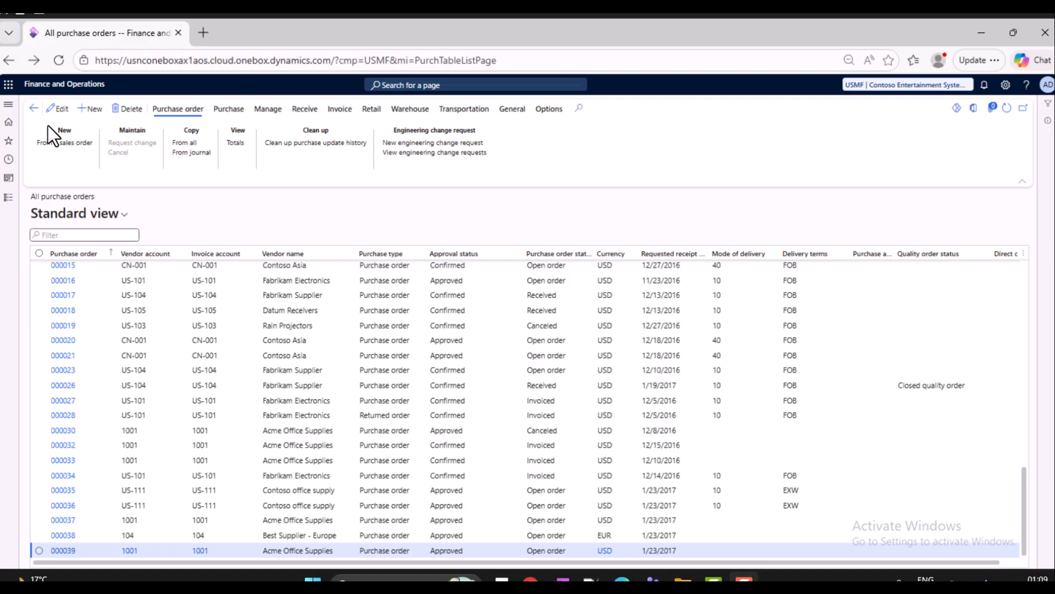
Go to the released products and select the My Laptop item.
click(8, 158)
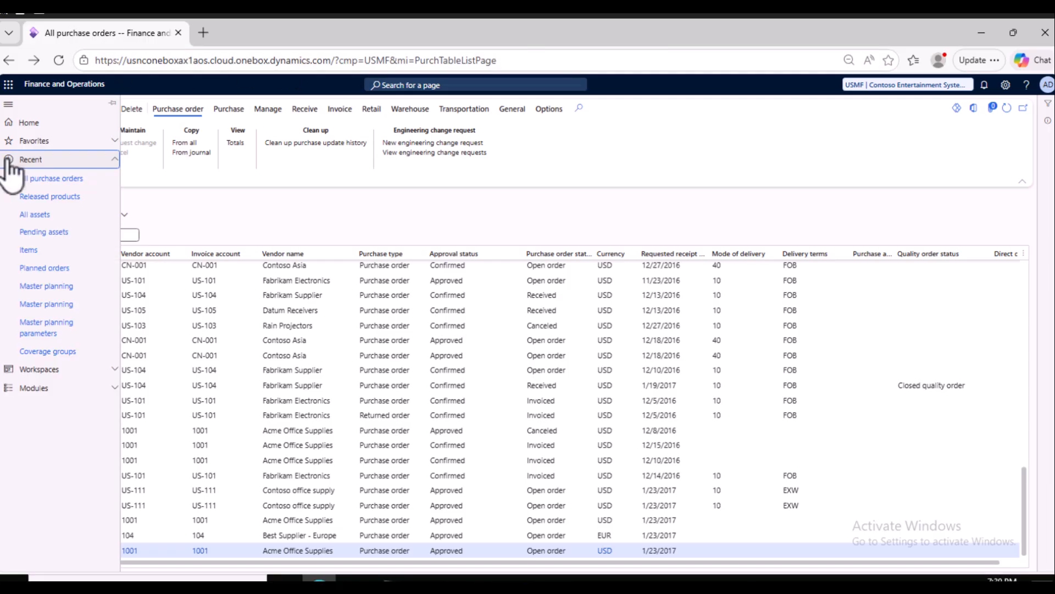
click(53, 196)
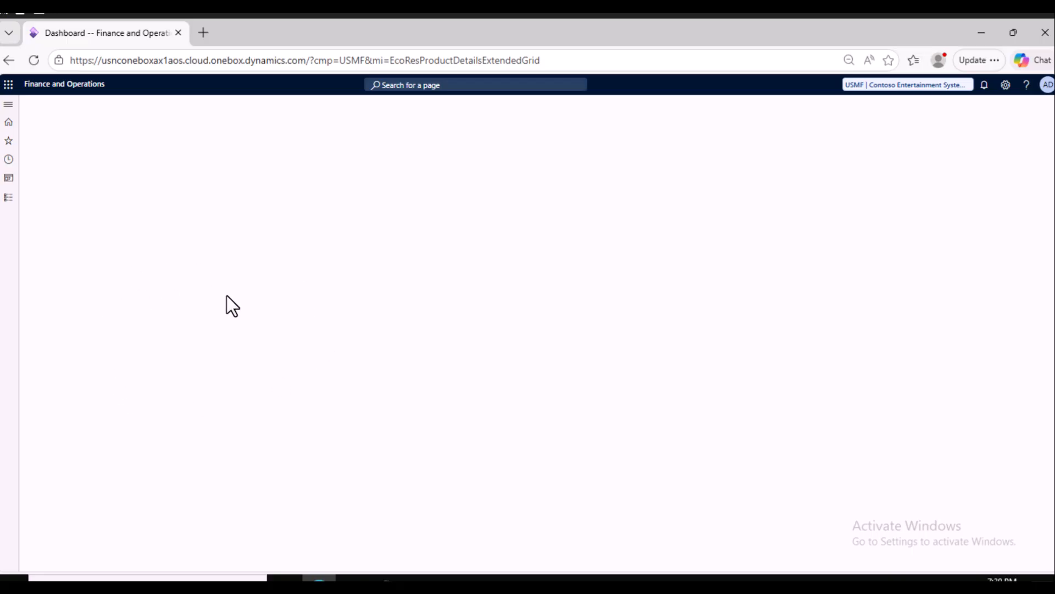
click(40, 276)
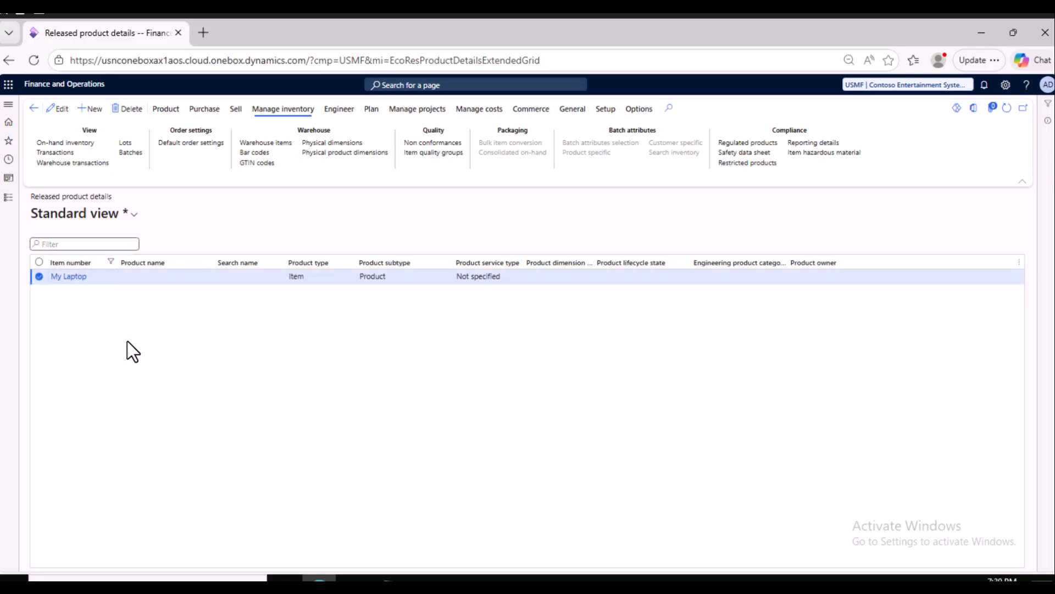
Set My Laptop's serial number group to SerialLap in its inventory tracking settings and save the product.
scroll(194, 385, down, 15)
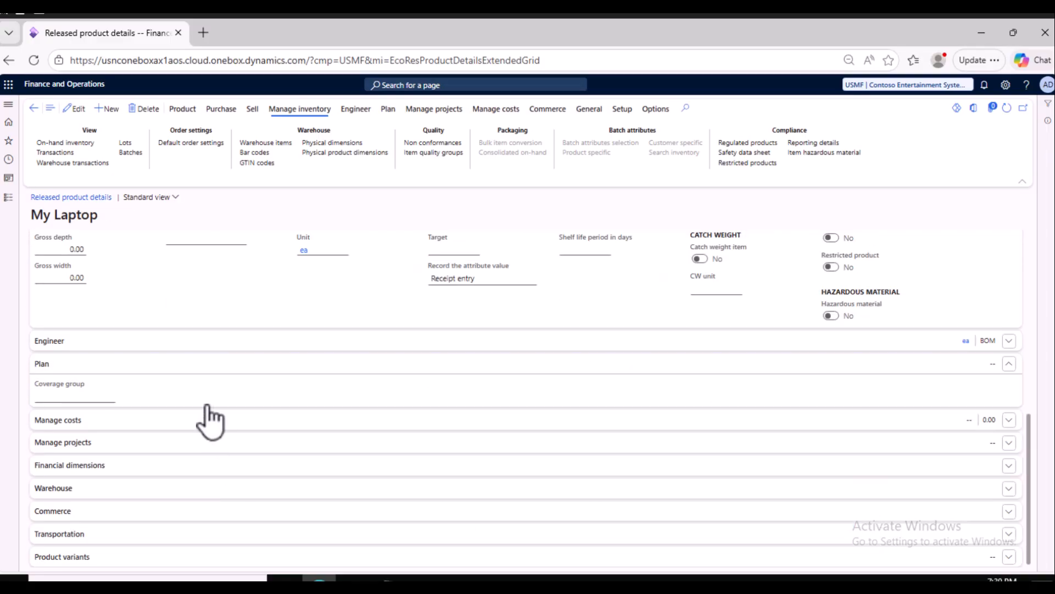
scroll(211, 423, up, 3)
click(242, 378)
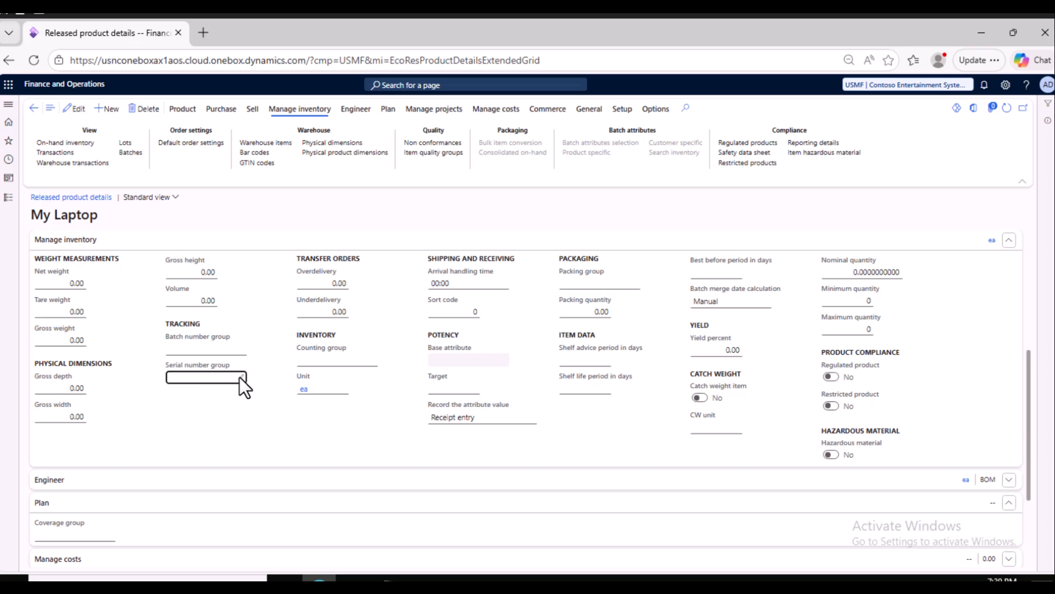
click(242, 379)
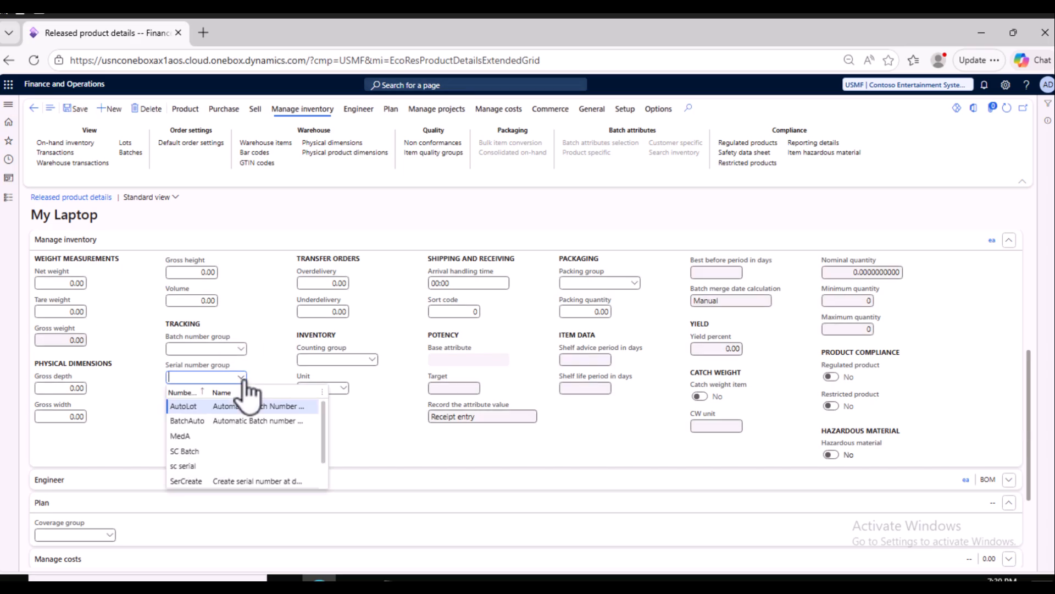
text(ser)
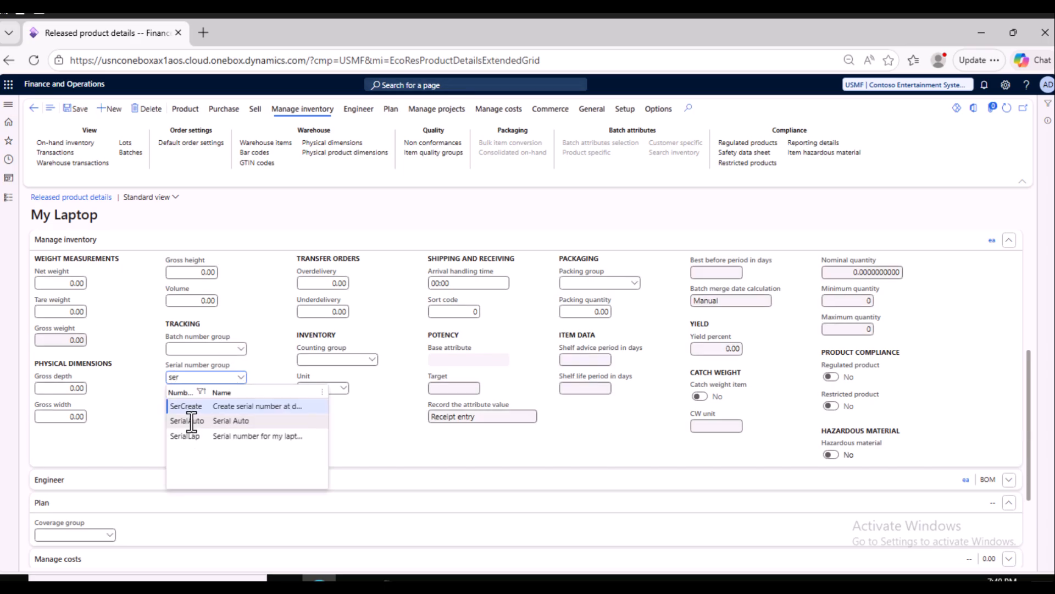
click(196, 437)
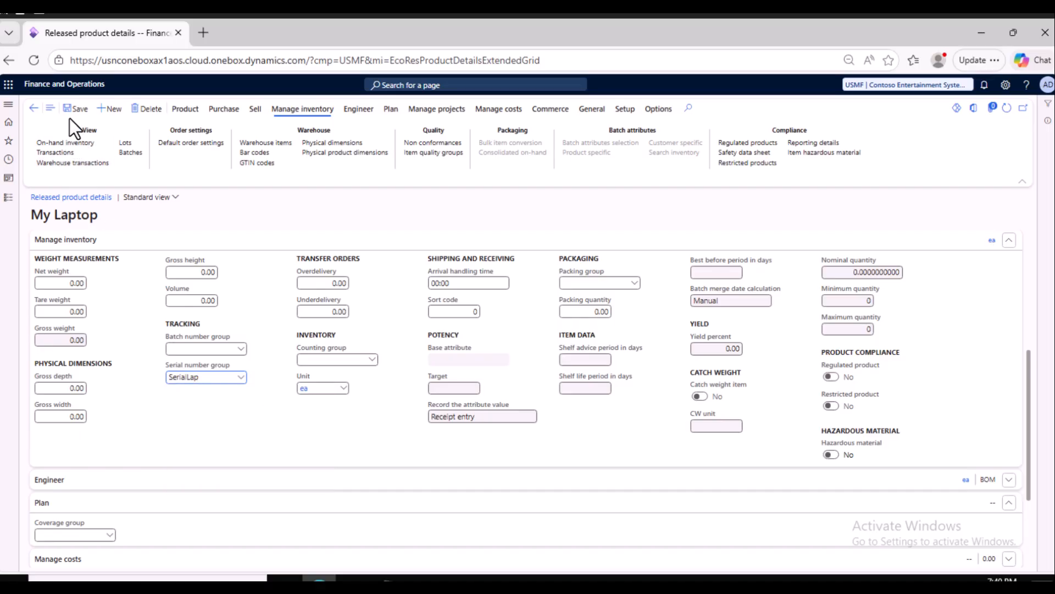
Filter all purchase orders by the laptop order's number and open the Lande Packaging Supplies order.
click(8, 159)
click(41, 197)
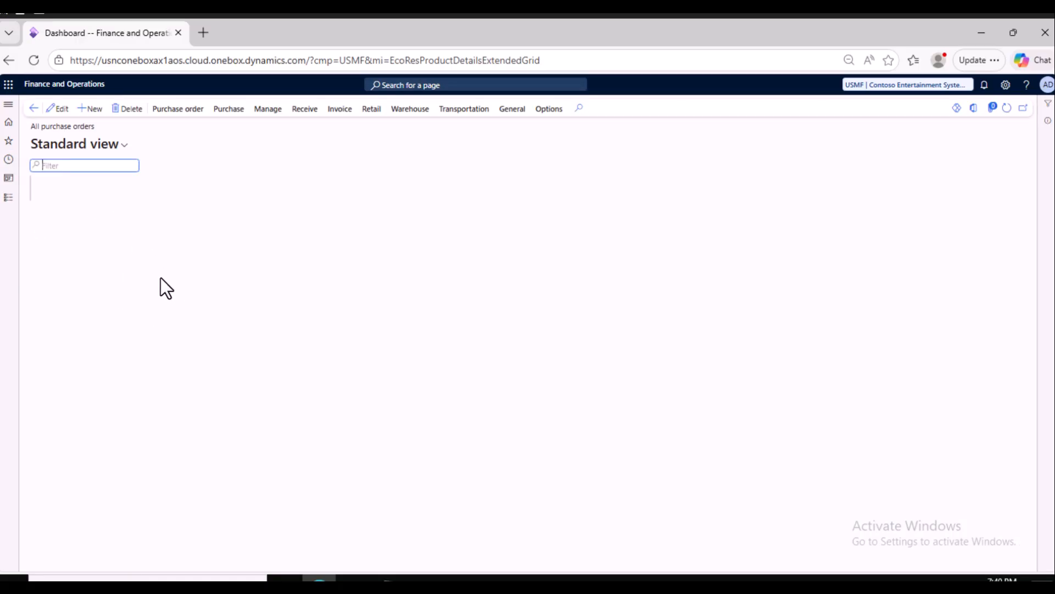
click(77, 254)
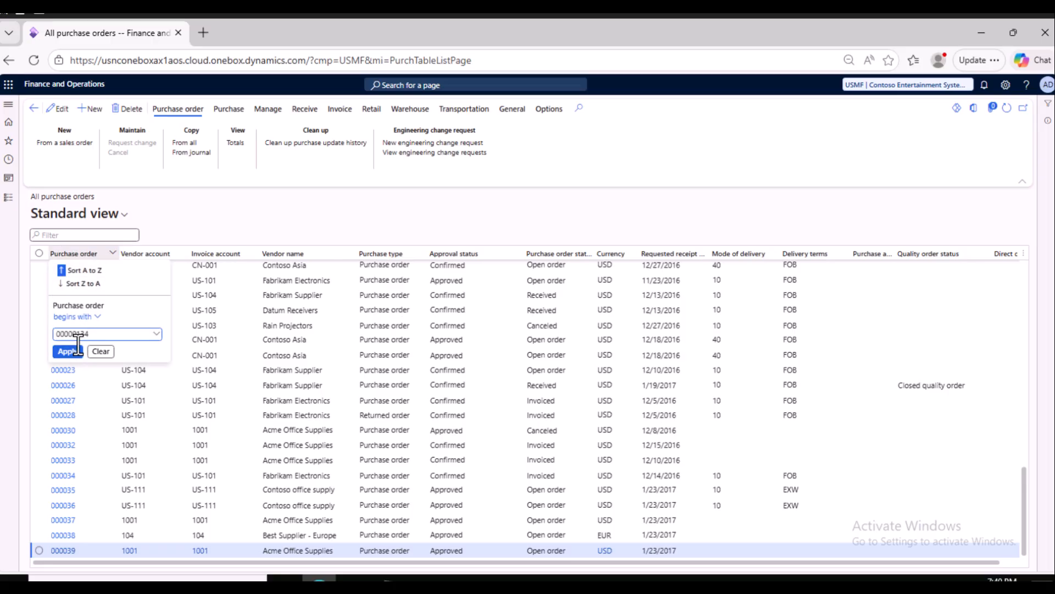
click(68, 351)
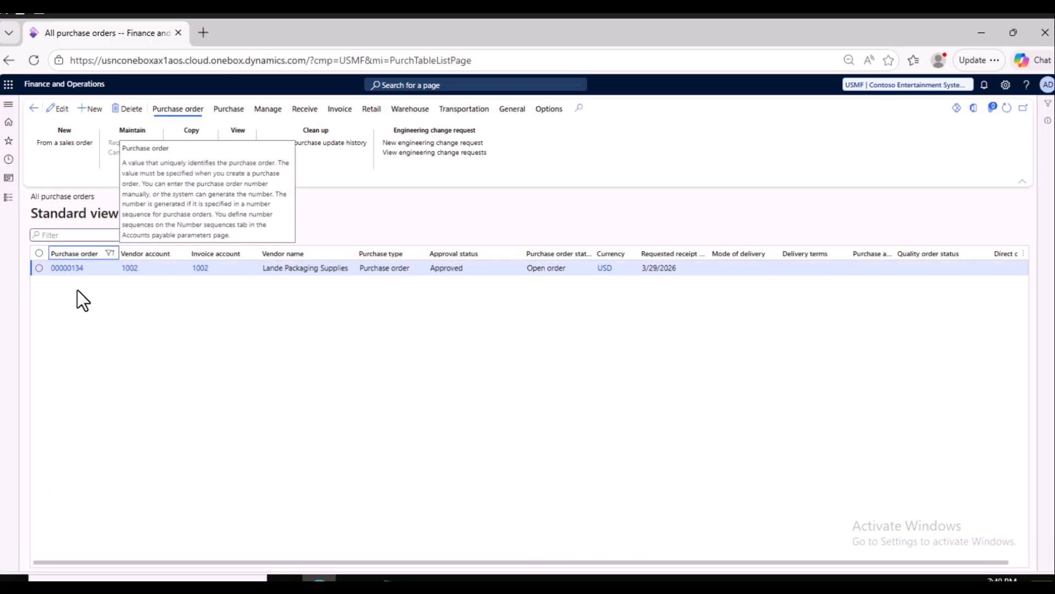
click(73, 269)
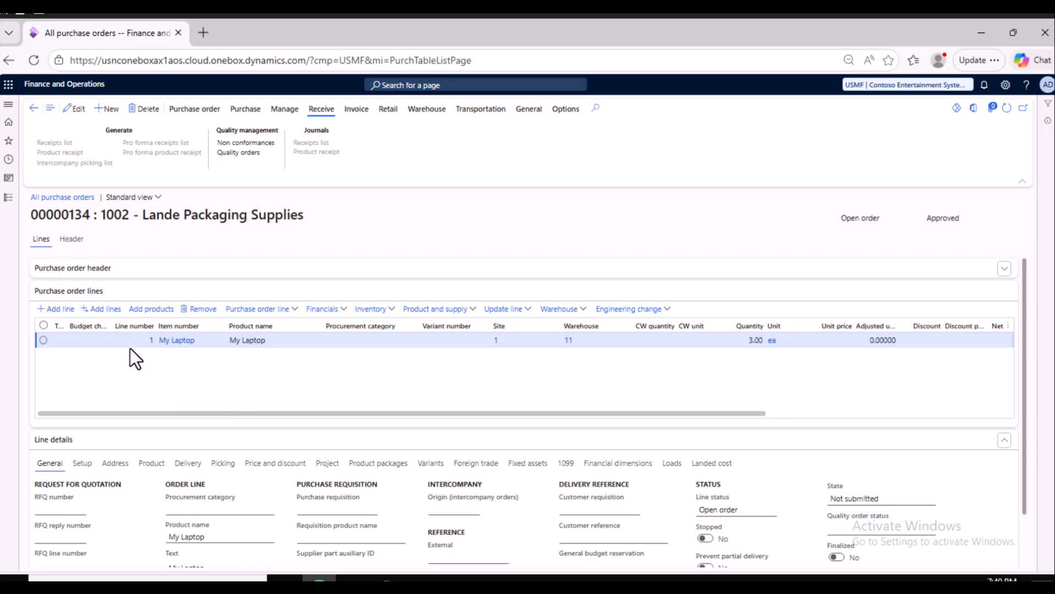
Add a second My Laptop line to the purchase order with site 1, warehouse 11 and quantity 5, and save it.
click(185, 374)
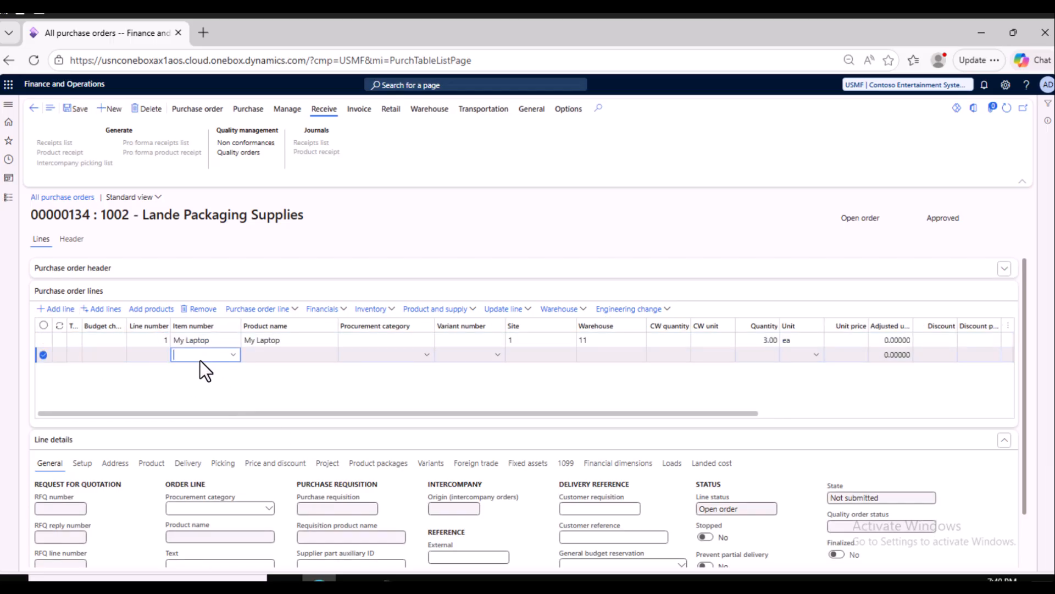
text(my lap)
click(222, 378)
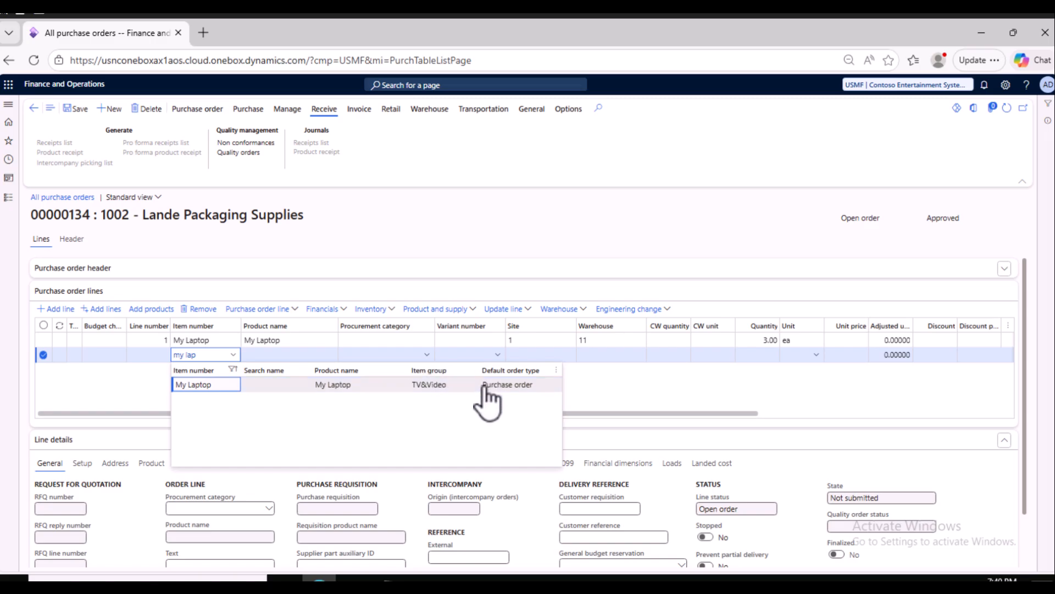
click(545, 355)
text(1)
click(617, 355)
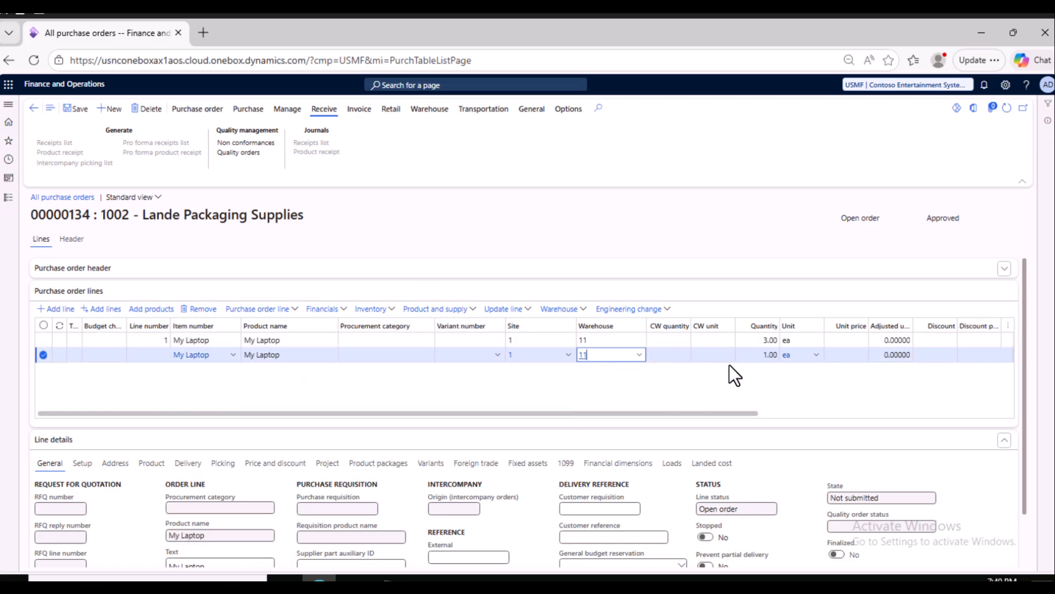
click(754, 355)
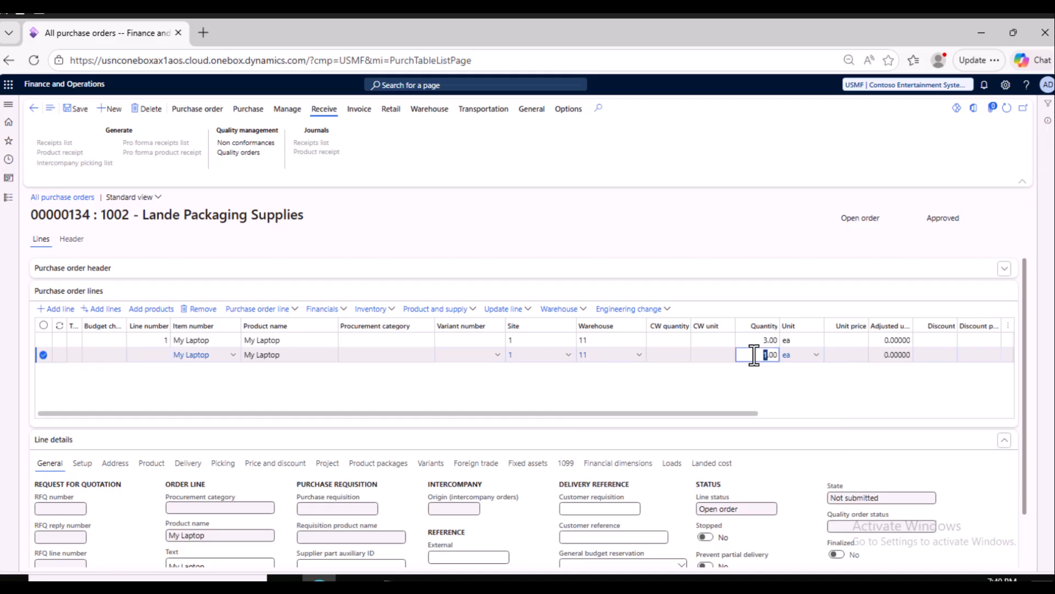
text(5)
click(77, 109)
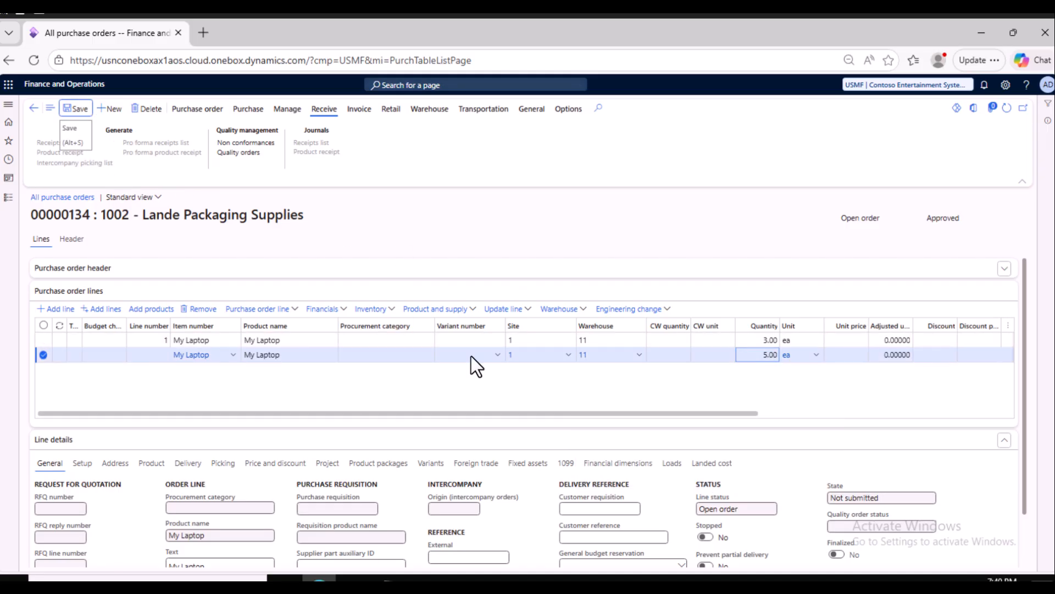
Open Registration for the new My Laptop line and add registration lines for all its ordered transactions.
click(514, 309)
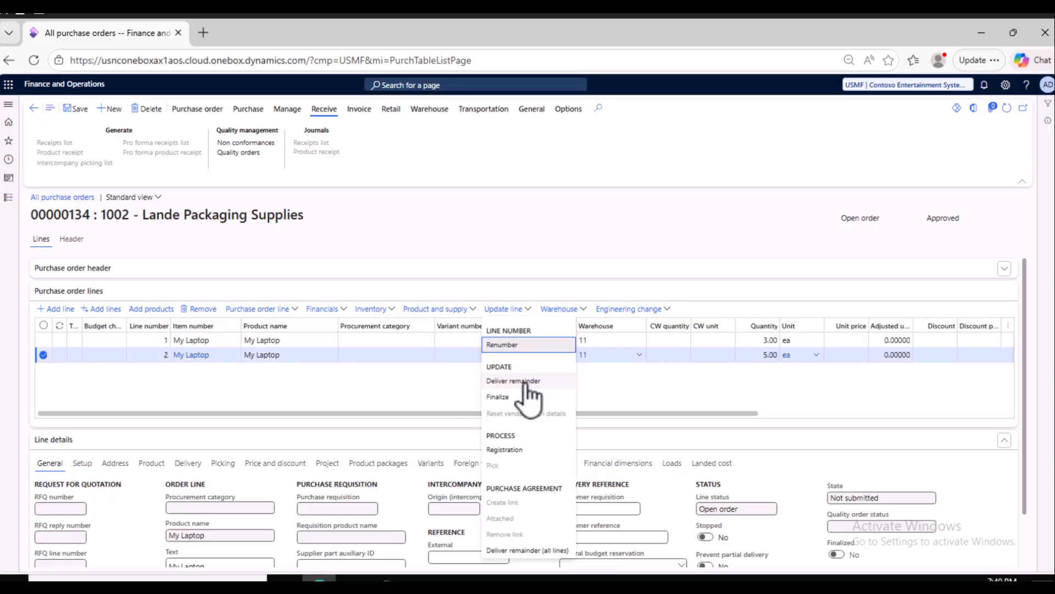
click(503, 449)
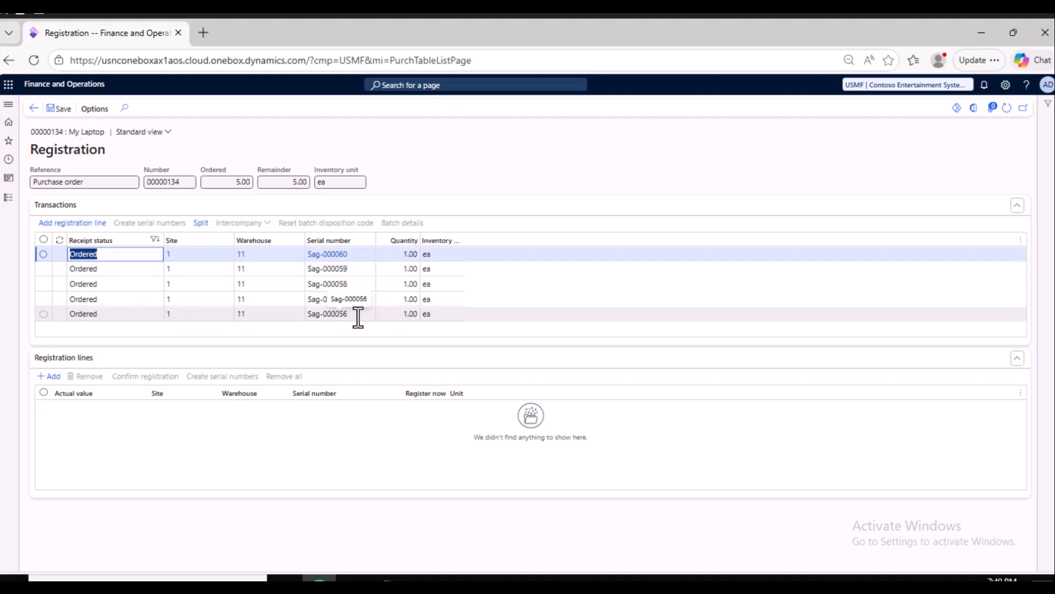
click(46, 240)
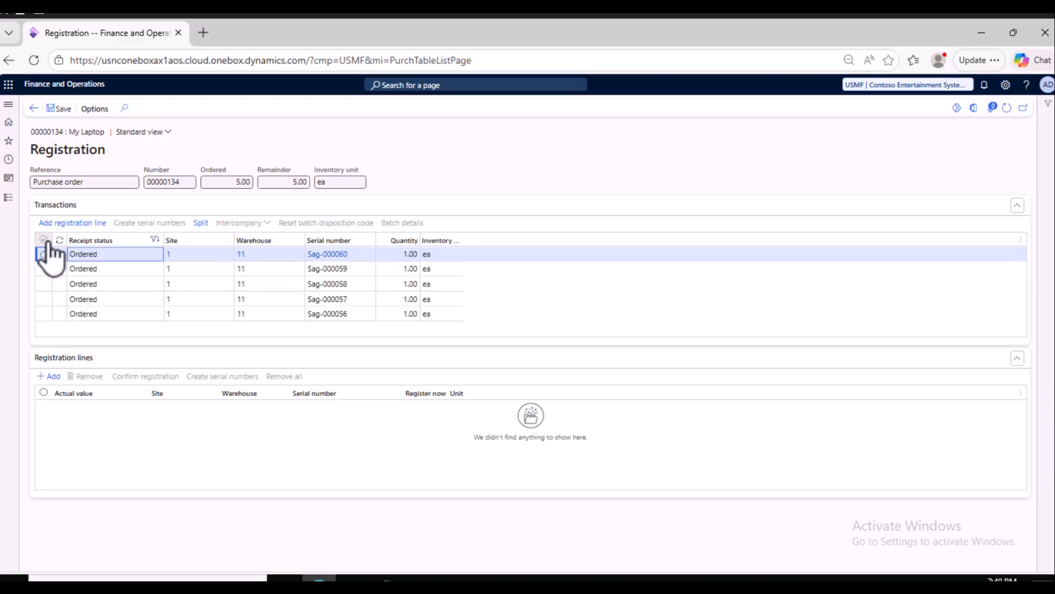
click(74, 222)
Confirm the registration of all the My Laptop units with their automatically assigned serial numbers.
click(44, 392)
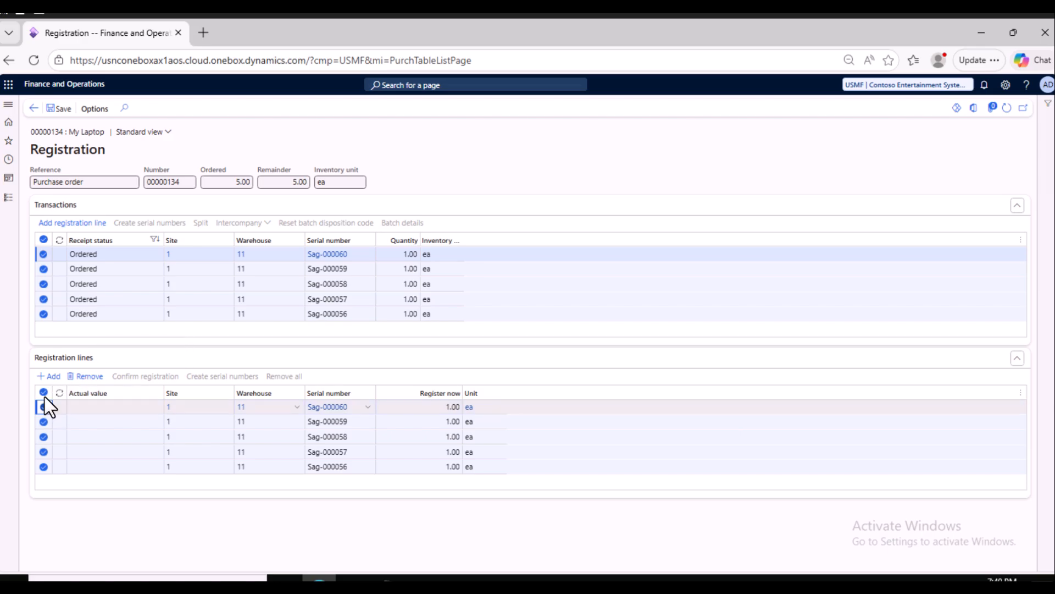
click(44, 393)
click(44, 240)
click(44, 239)
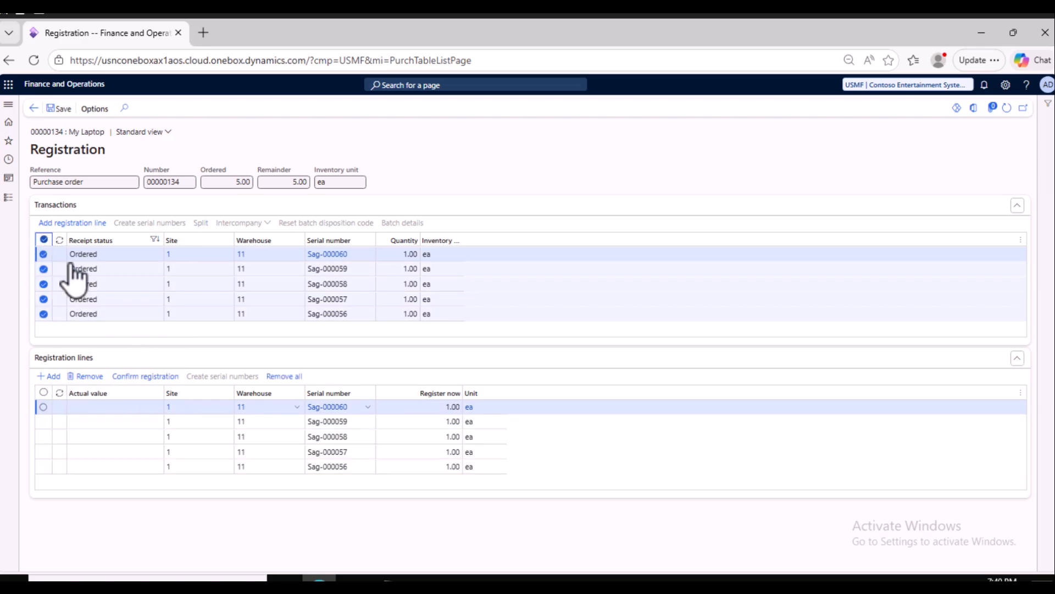
click(147, 377)
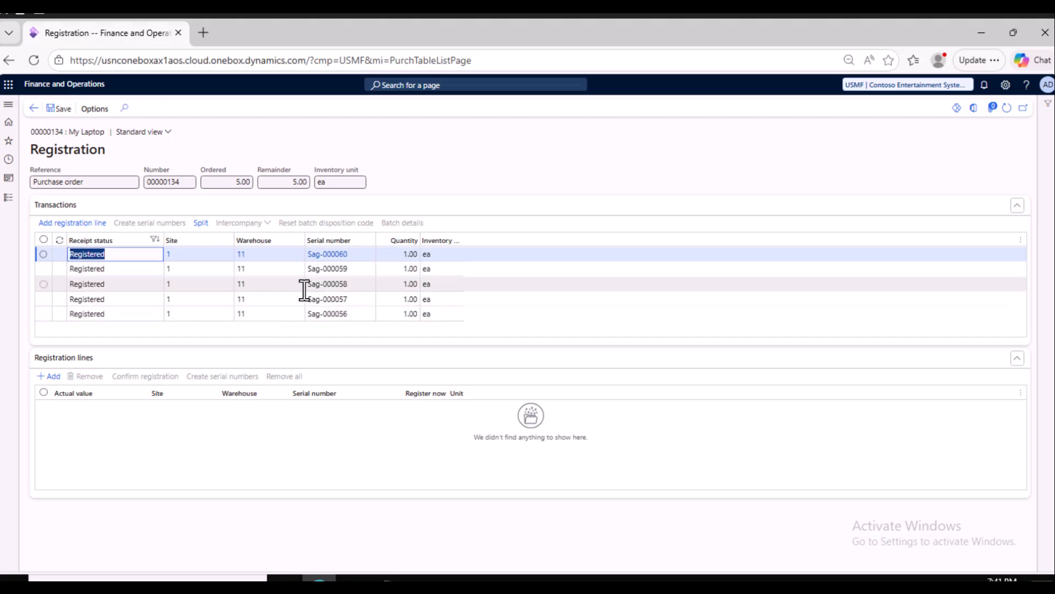
Return to the released products, select My Laptop and examine its on-hand inventory by serial number.
click(9, 163)
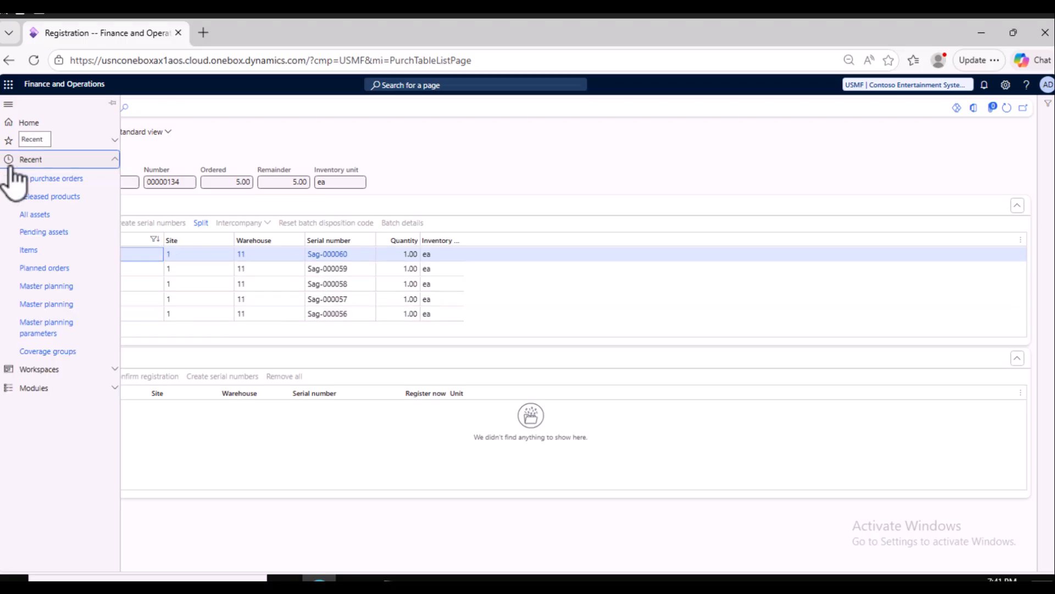
click(58, 197)
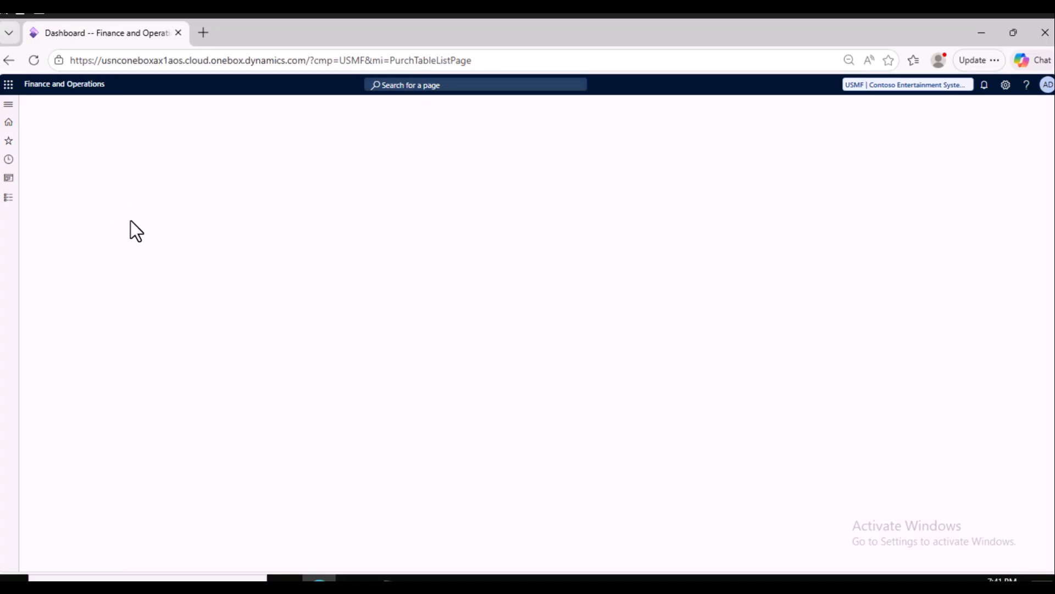
click(39, 277)
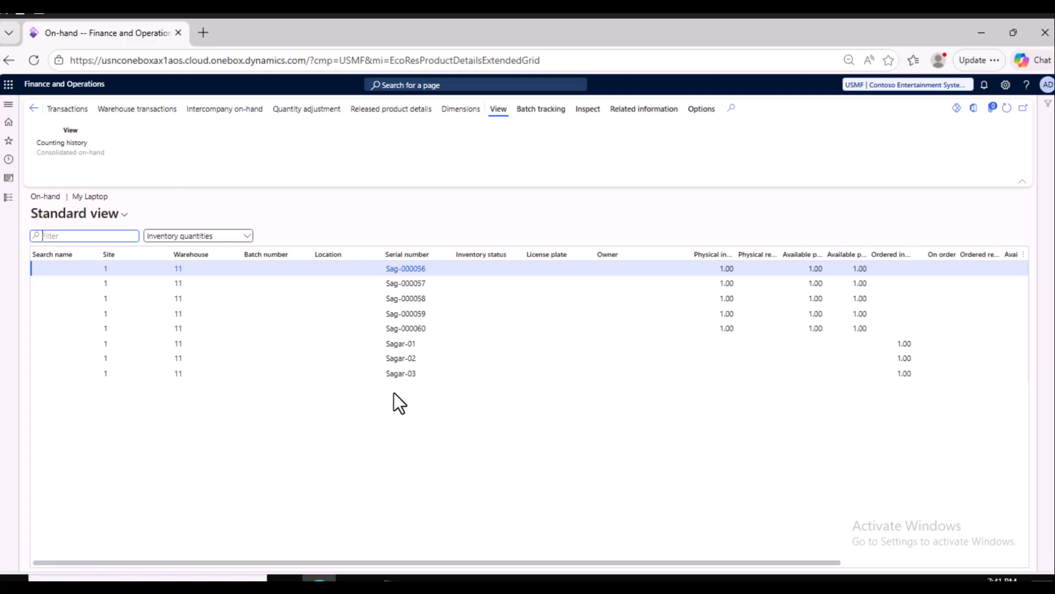
click(8, 159)
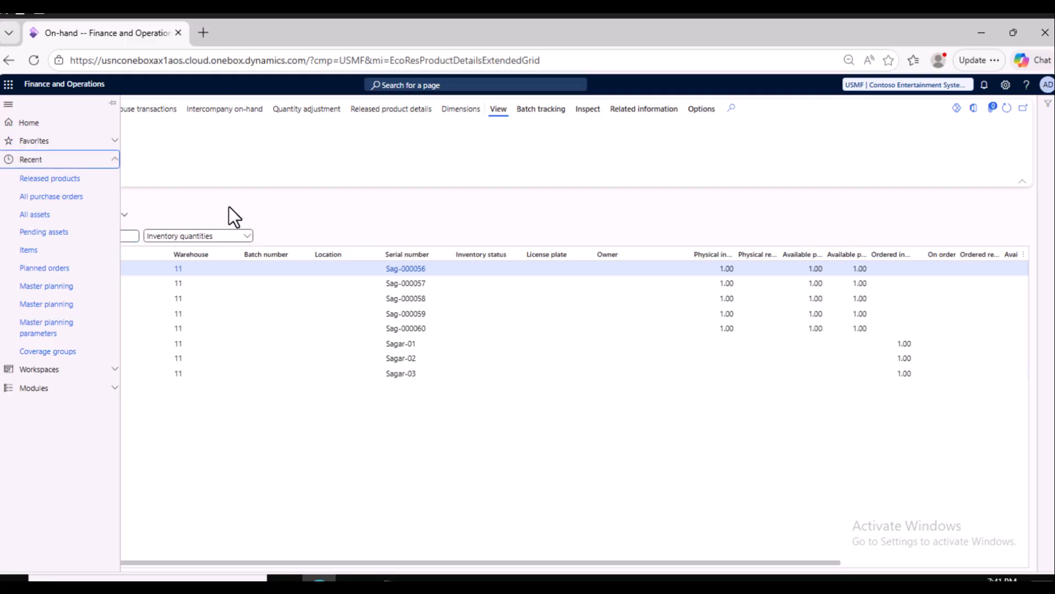